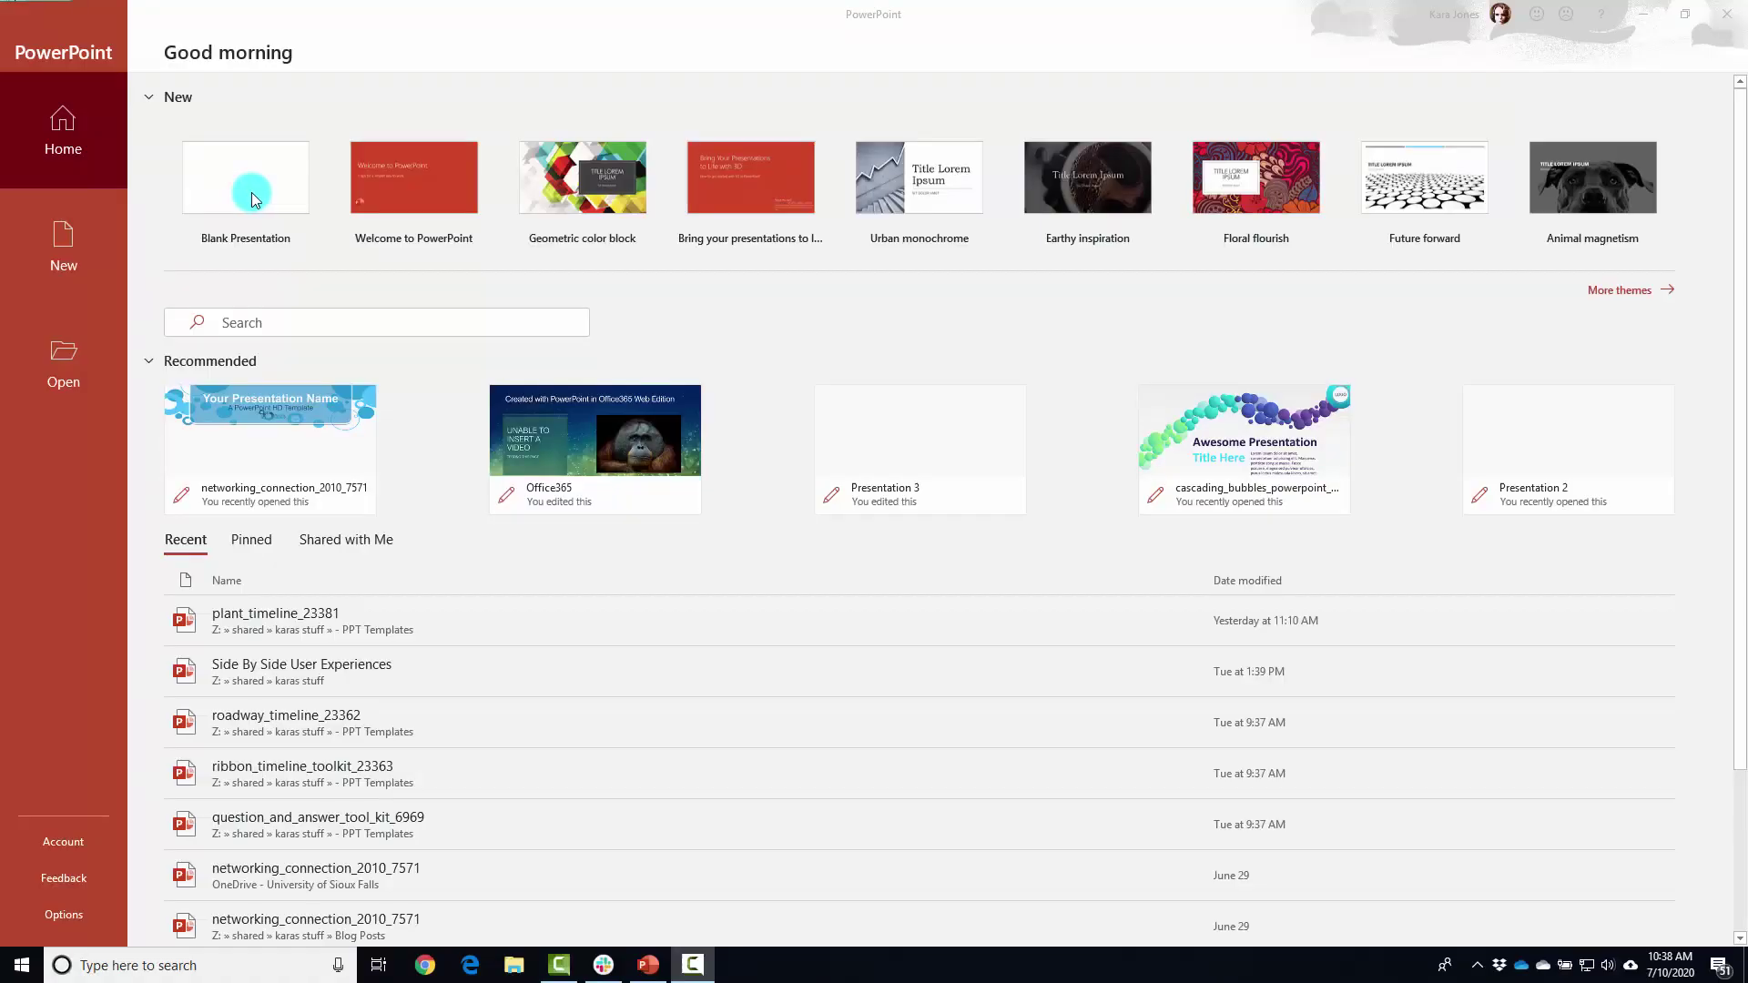
Create a new blank presentation from the start screen.
left_click(270, 194)
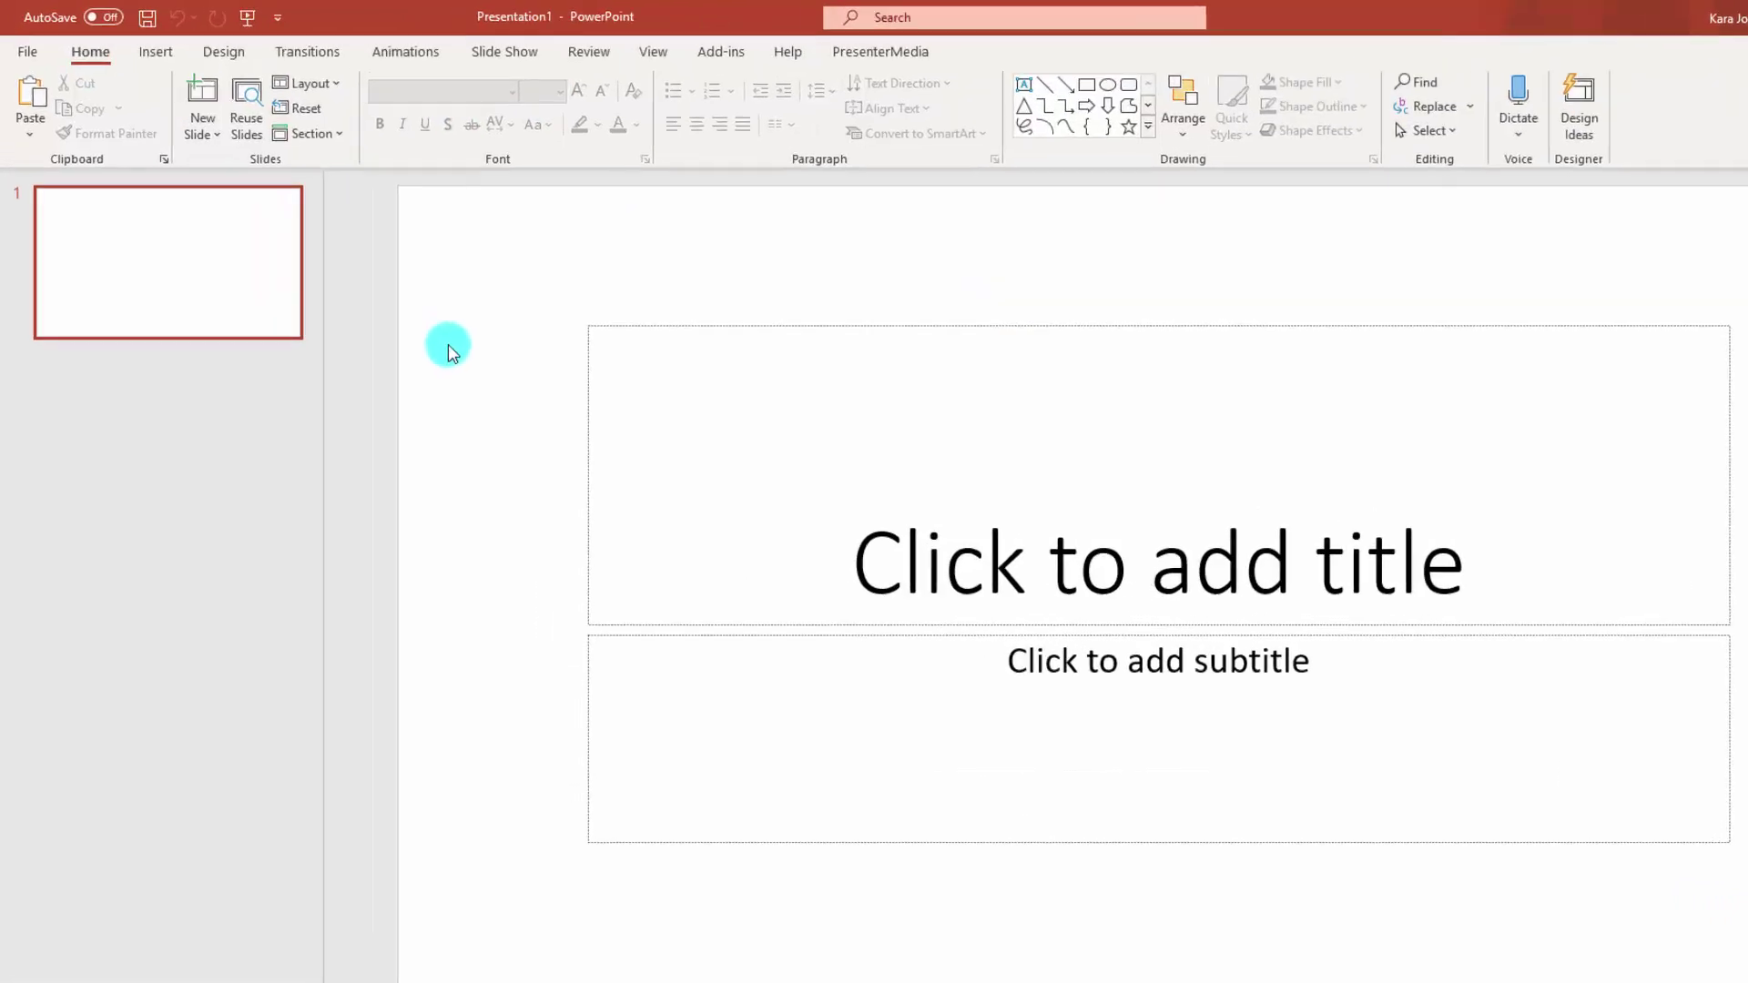
left_click(268, 95)
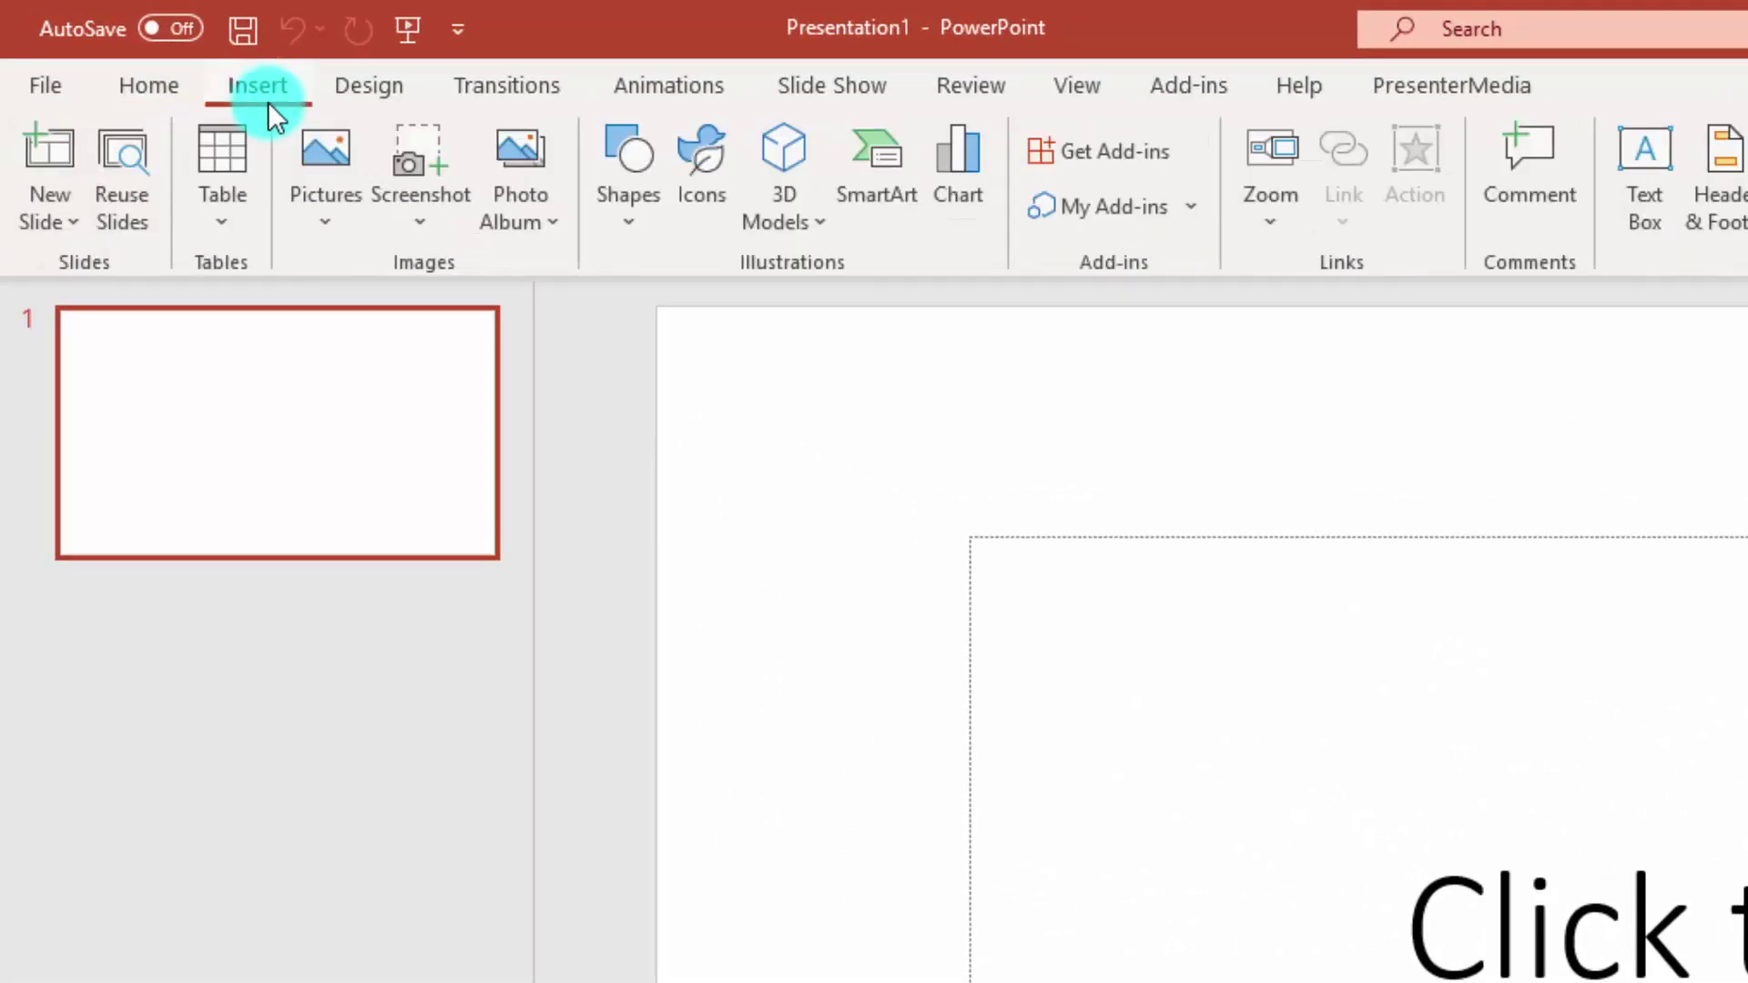
left_click(411, 230)
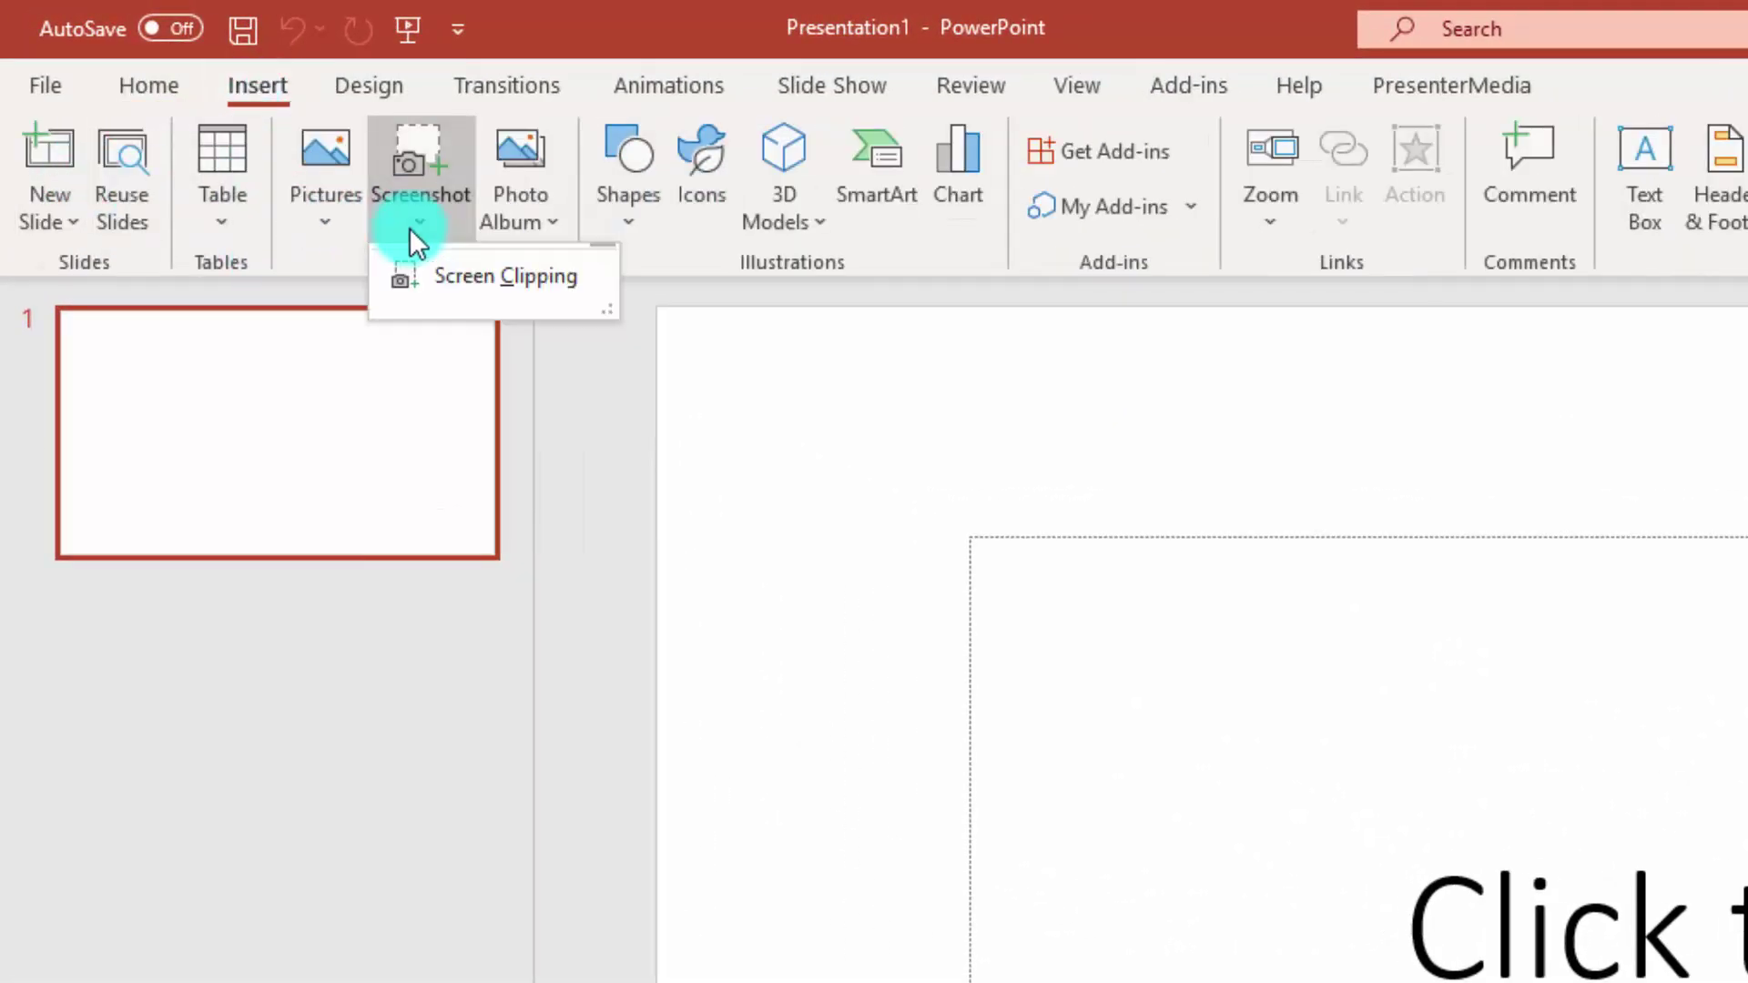
left_click(450, 271)
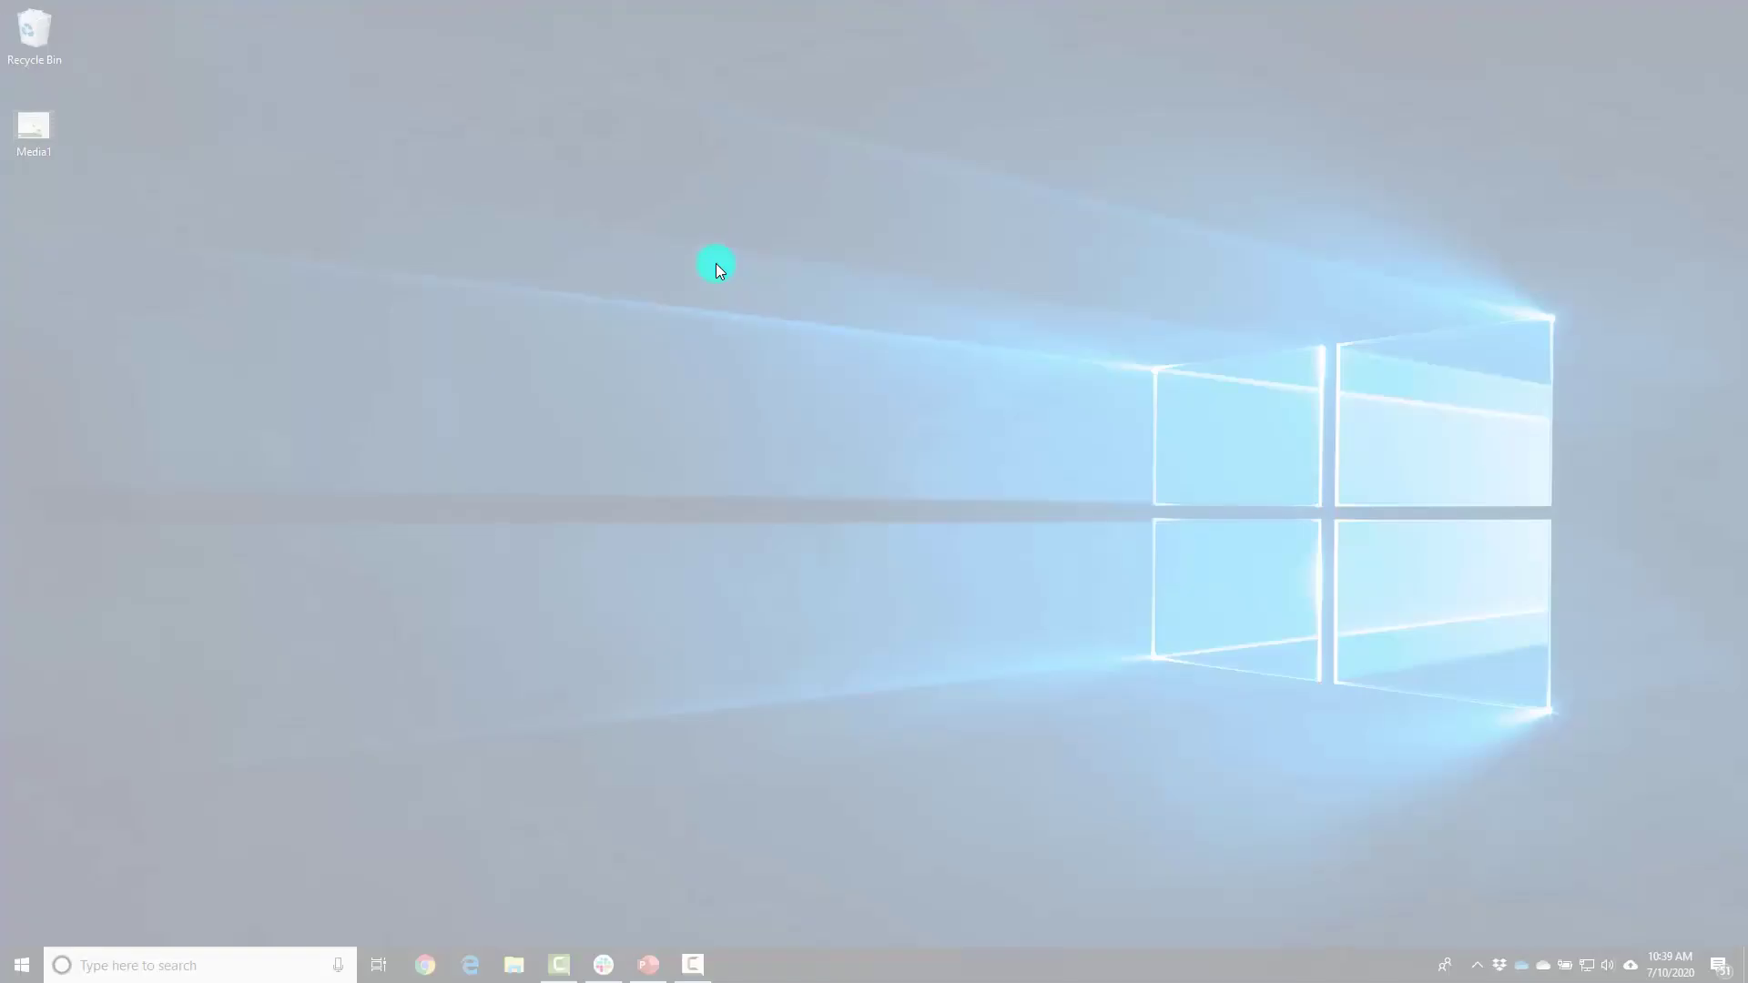
left_click_drag(716, 264, 1416, 673)
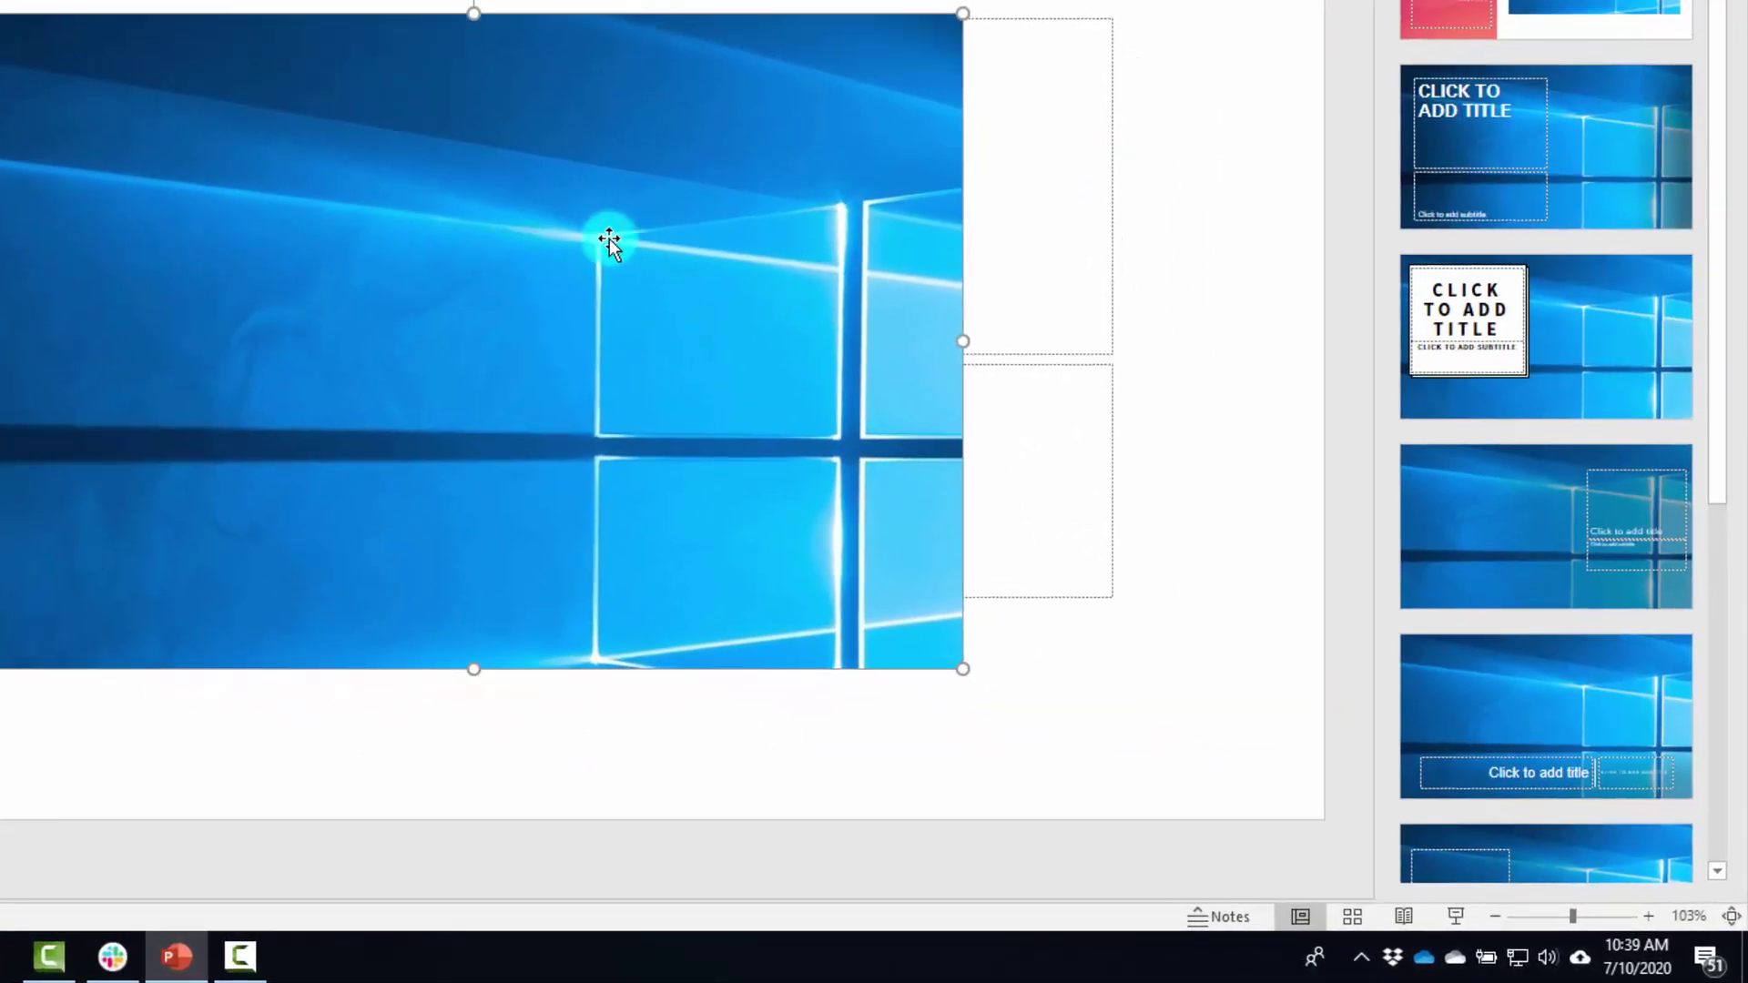
right_click(558, 220)
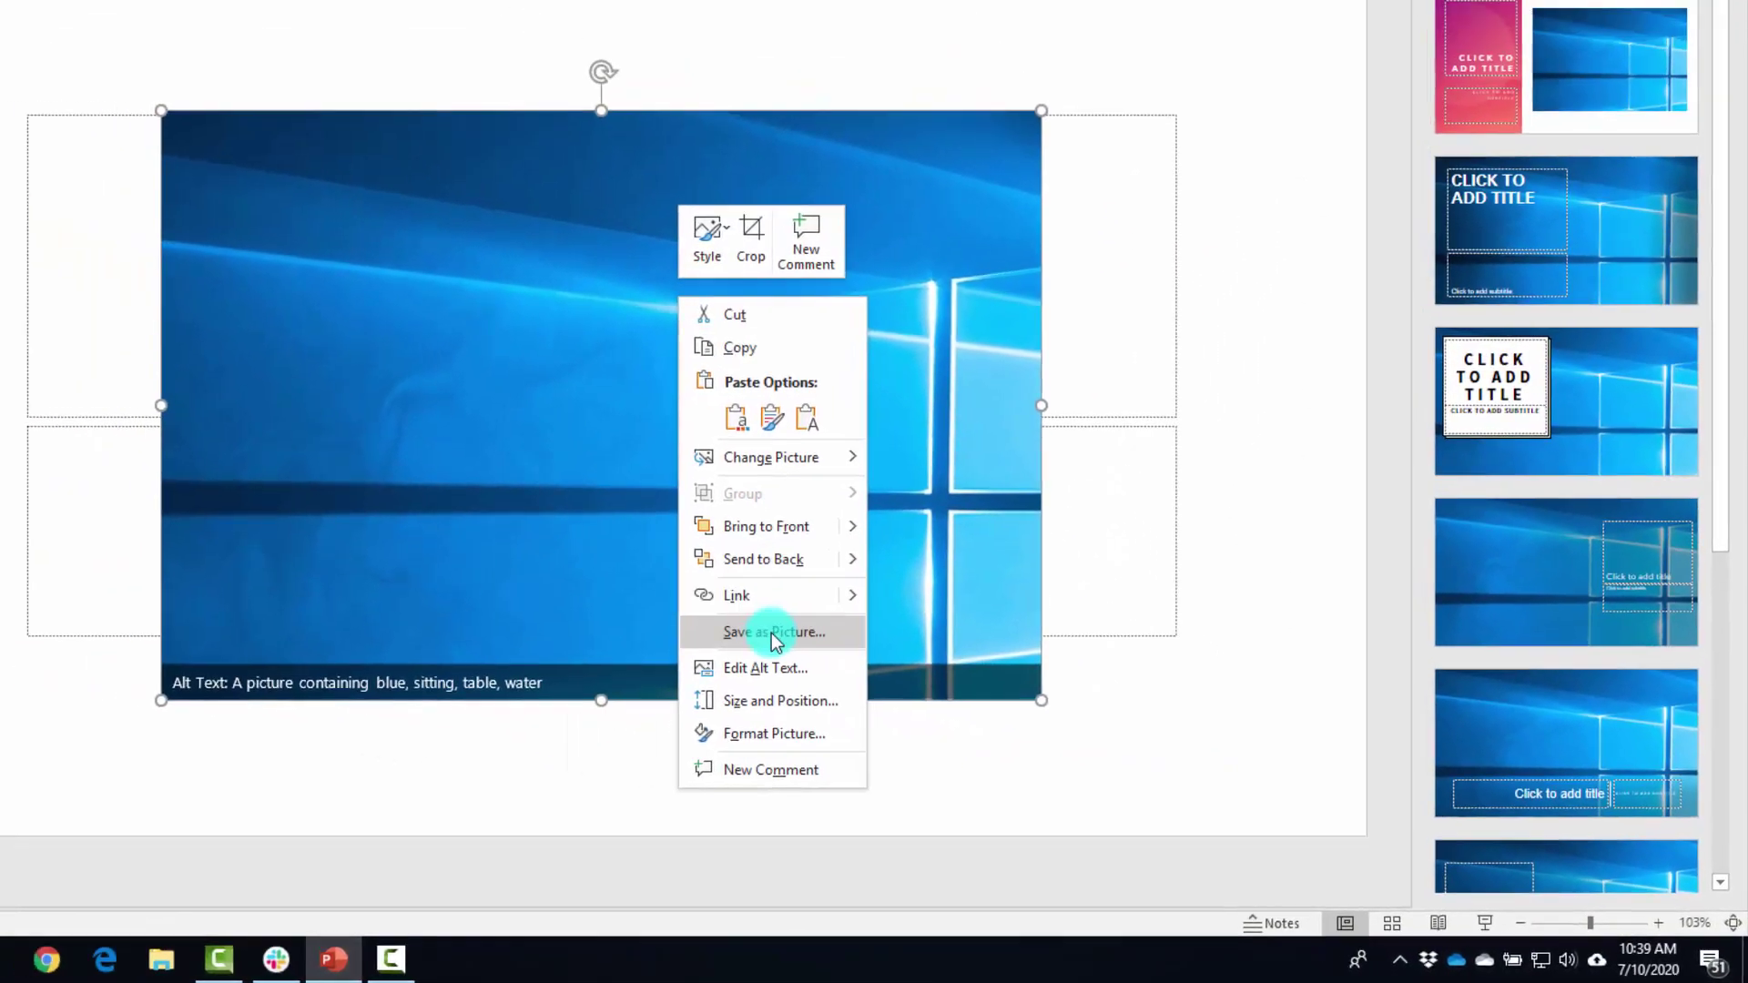
left_click(656, 588)
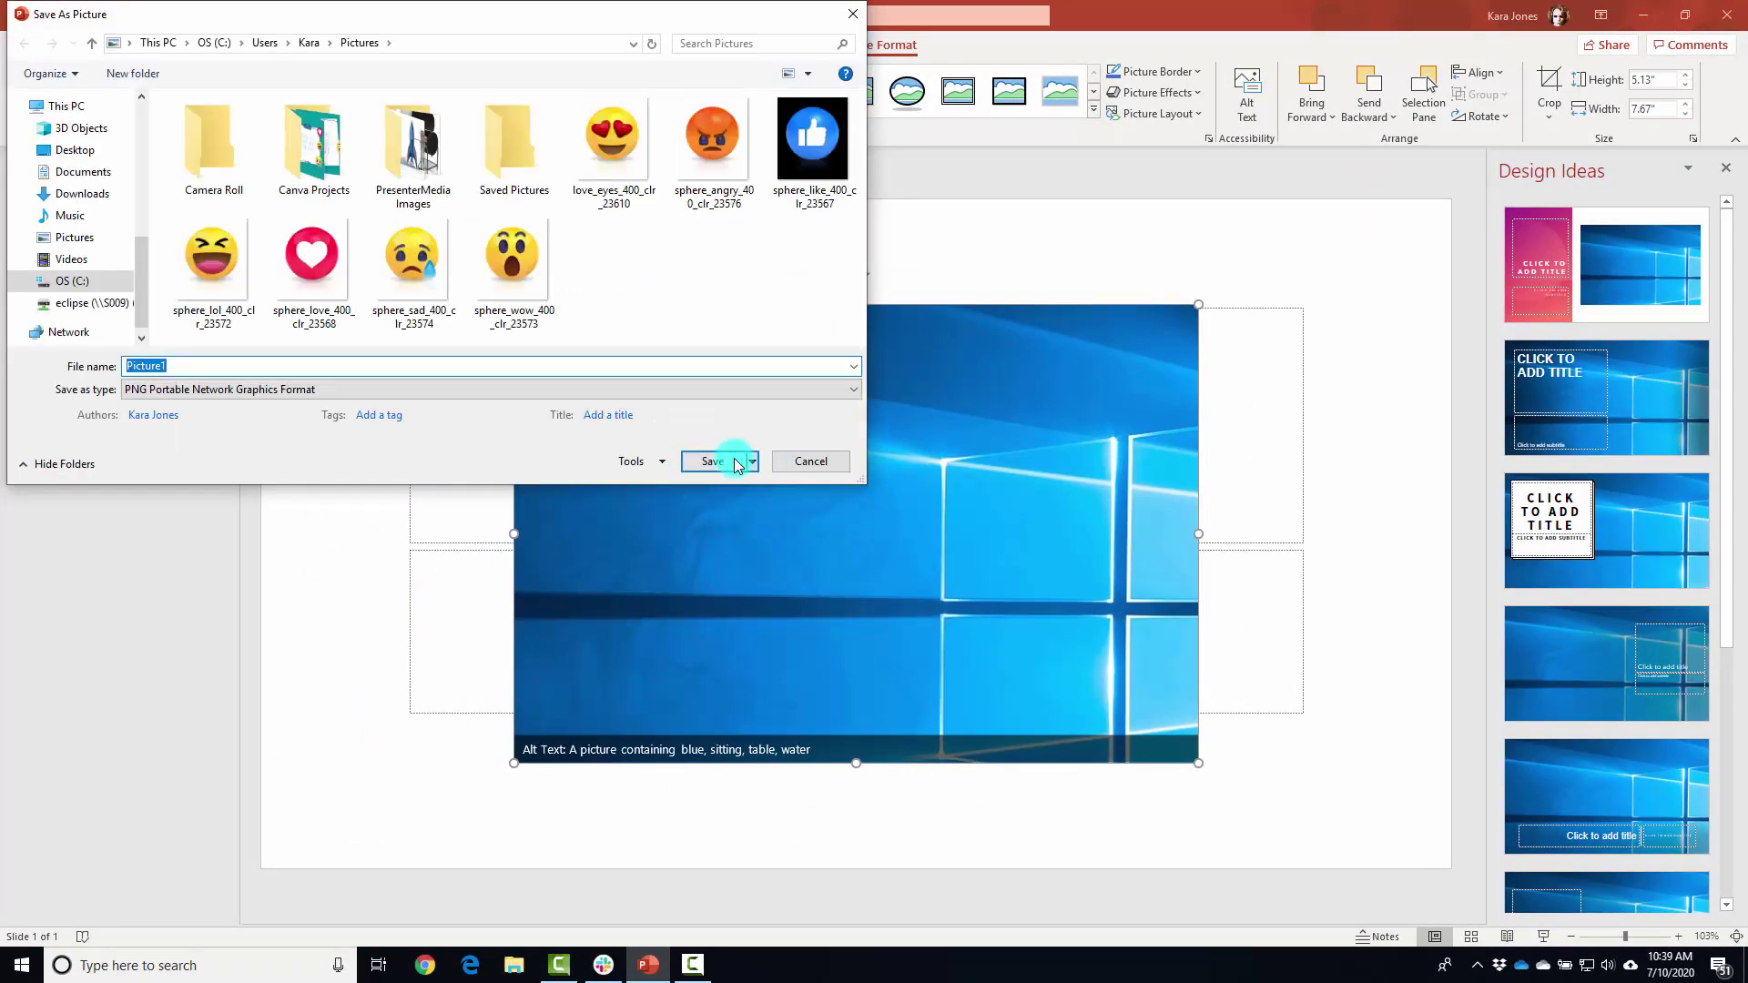
left_click(796, 460)
key("Delete")
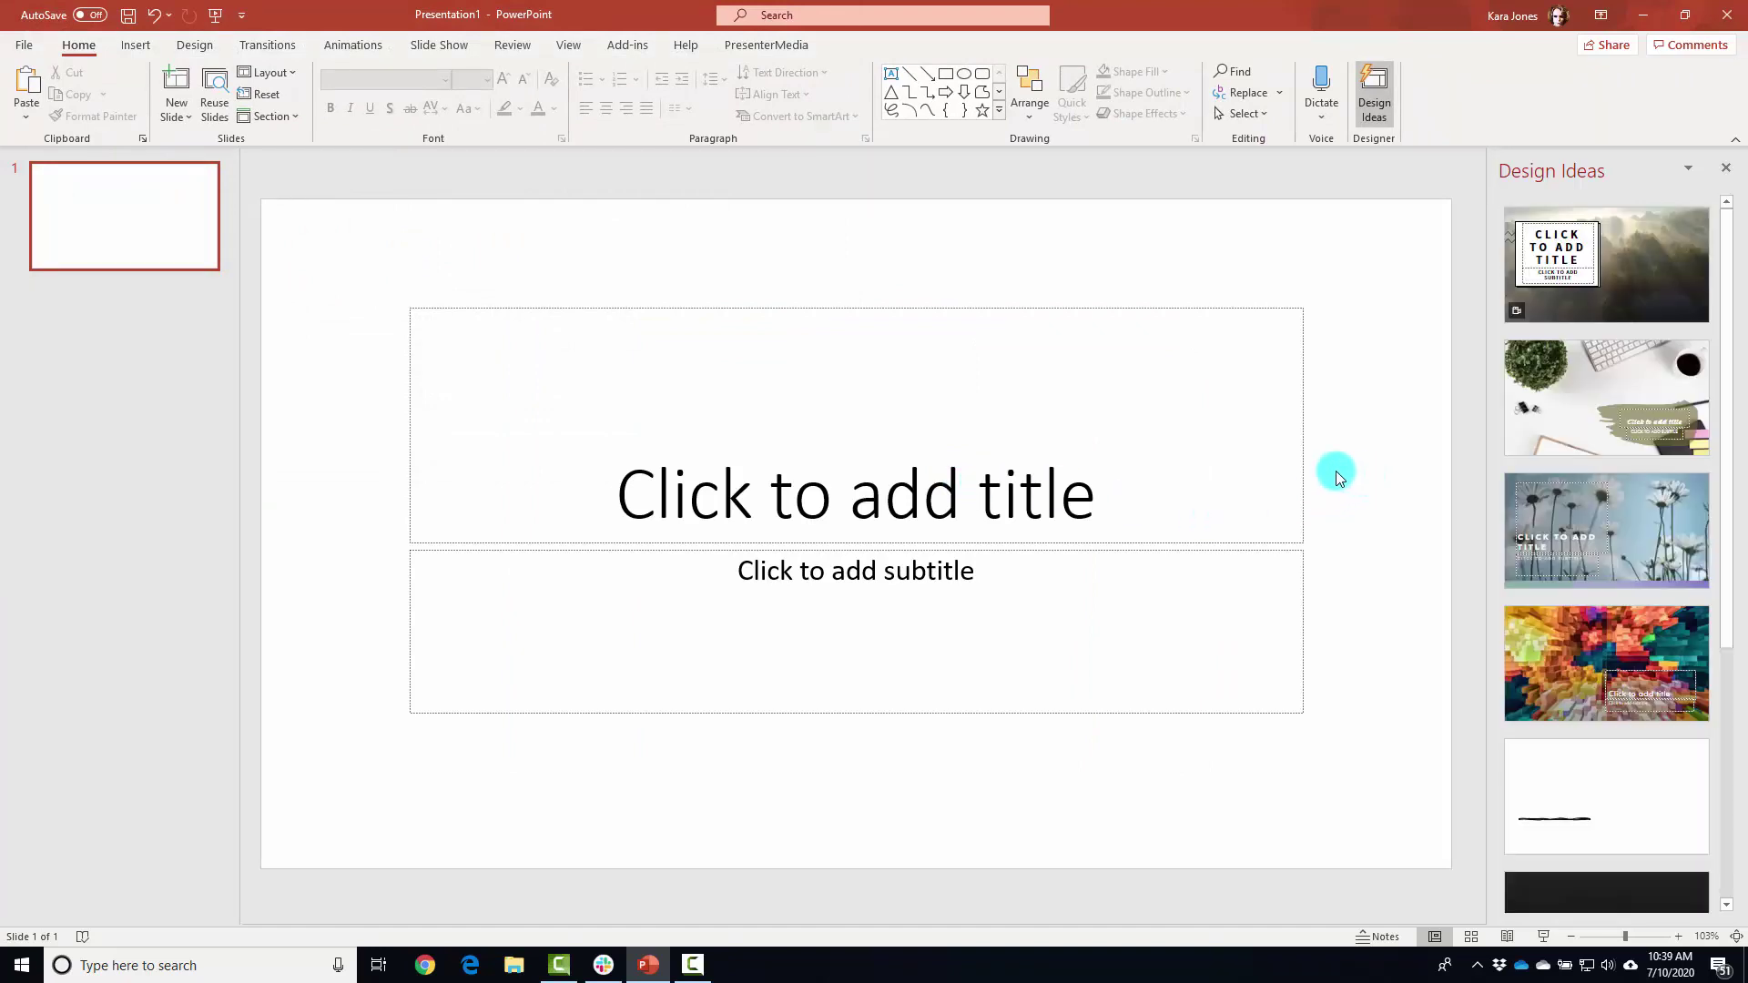
Browse the Insert tab's Video and Audio options, then dismiss the Audio menu.
left_click(135, 44)
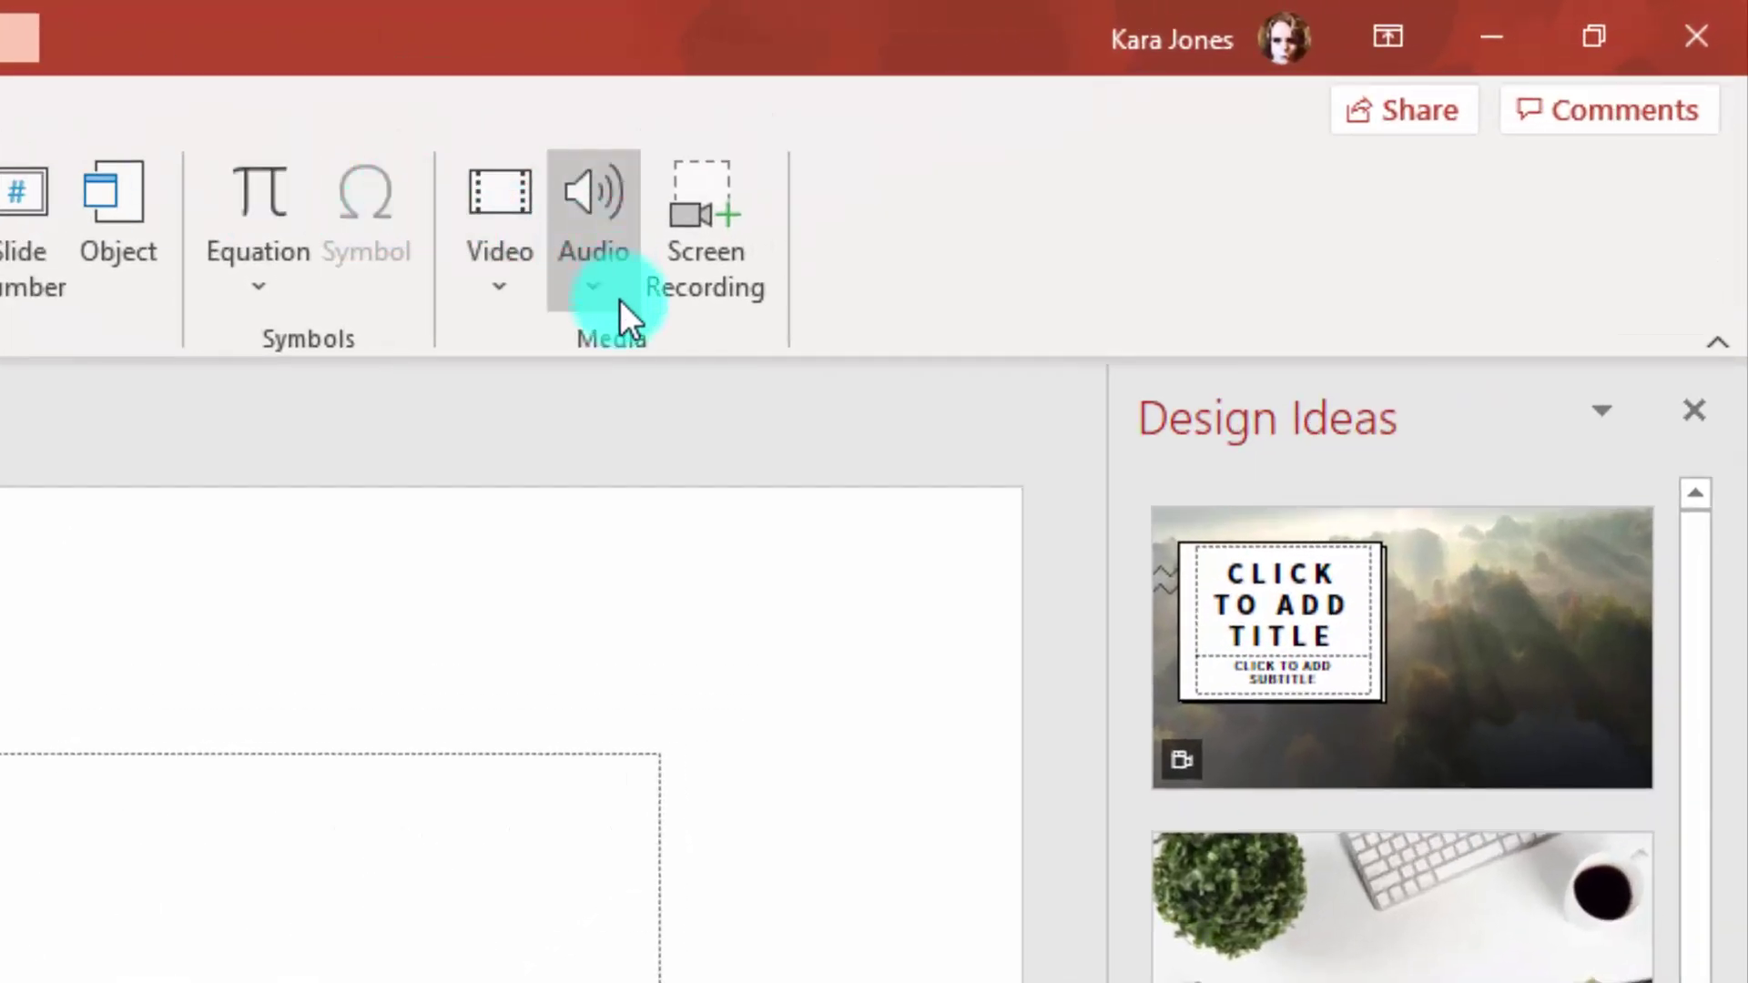
left_click(515, 300)
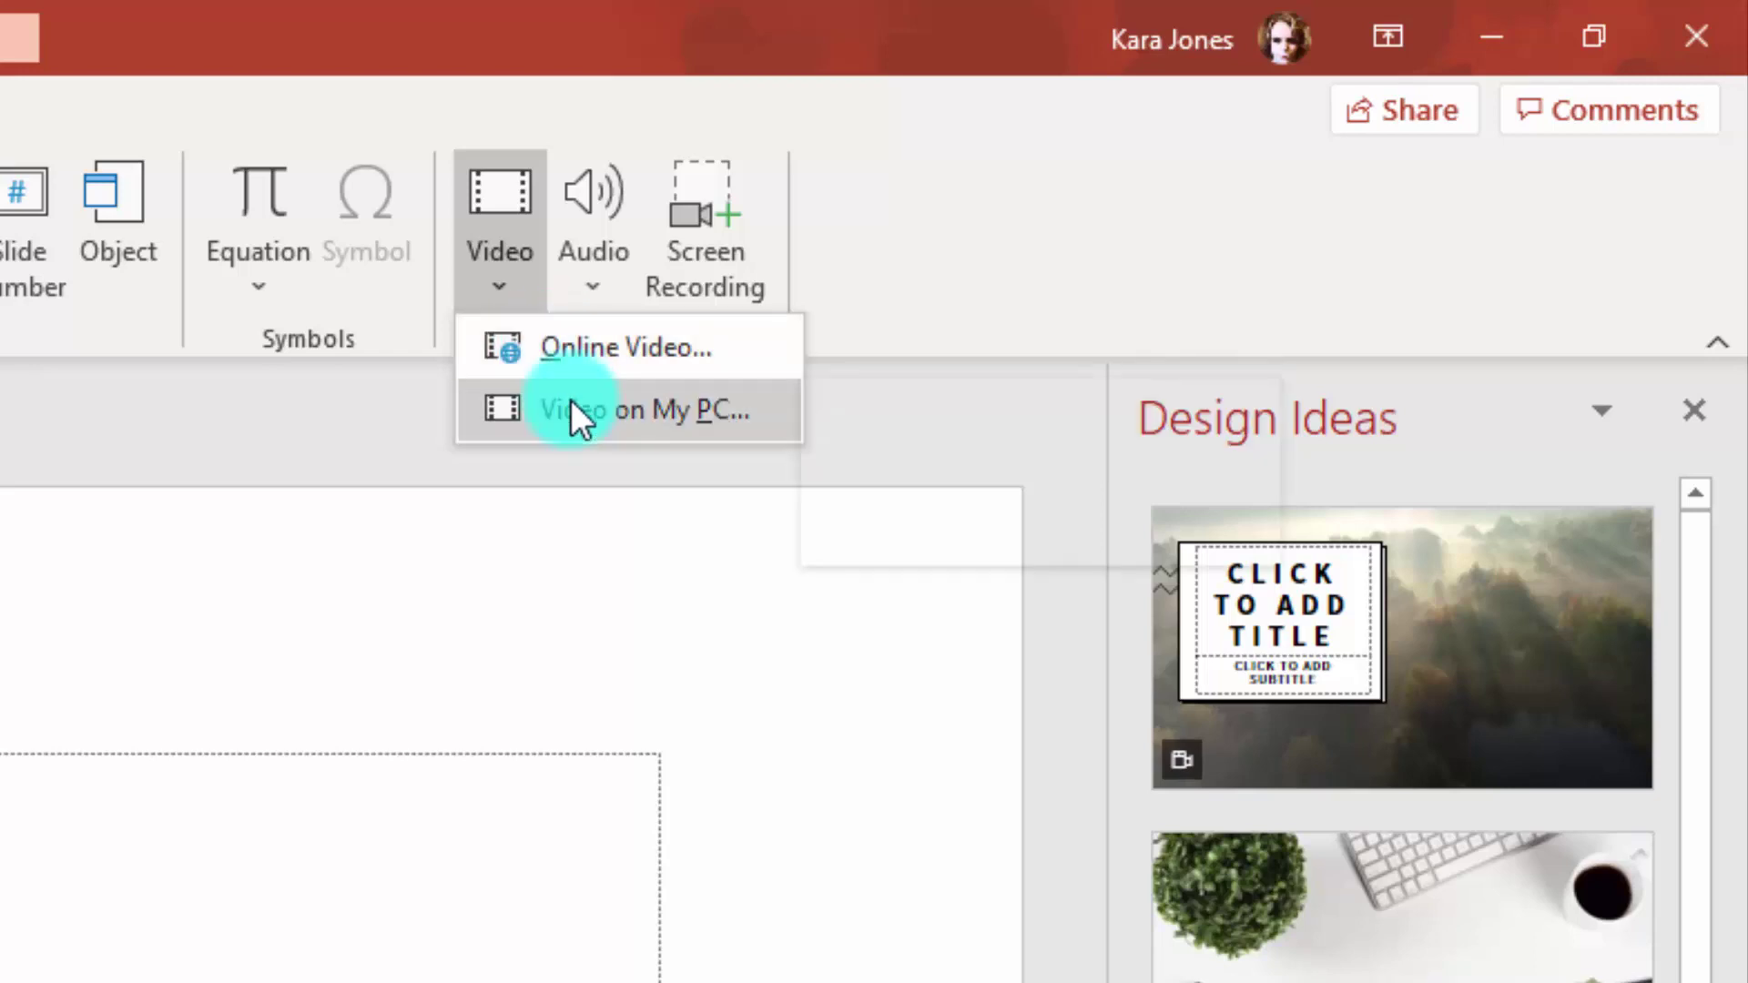
left_click(592, 277)
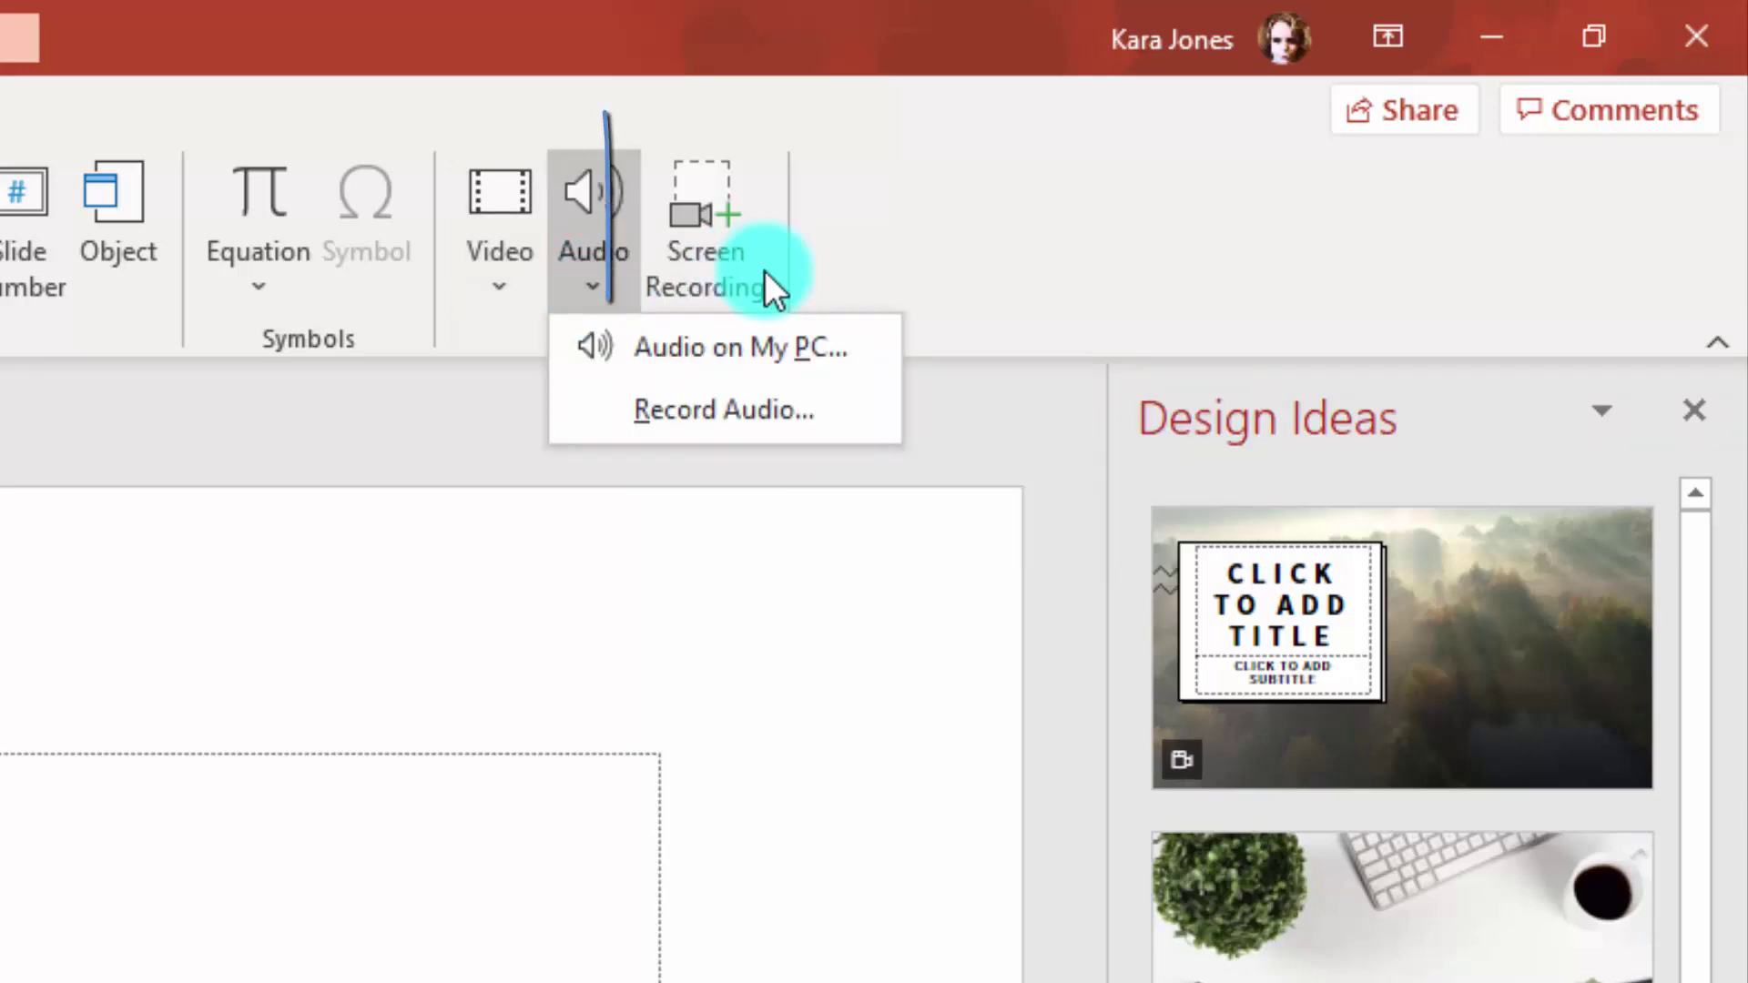
left_click(920, 239)
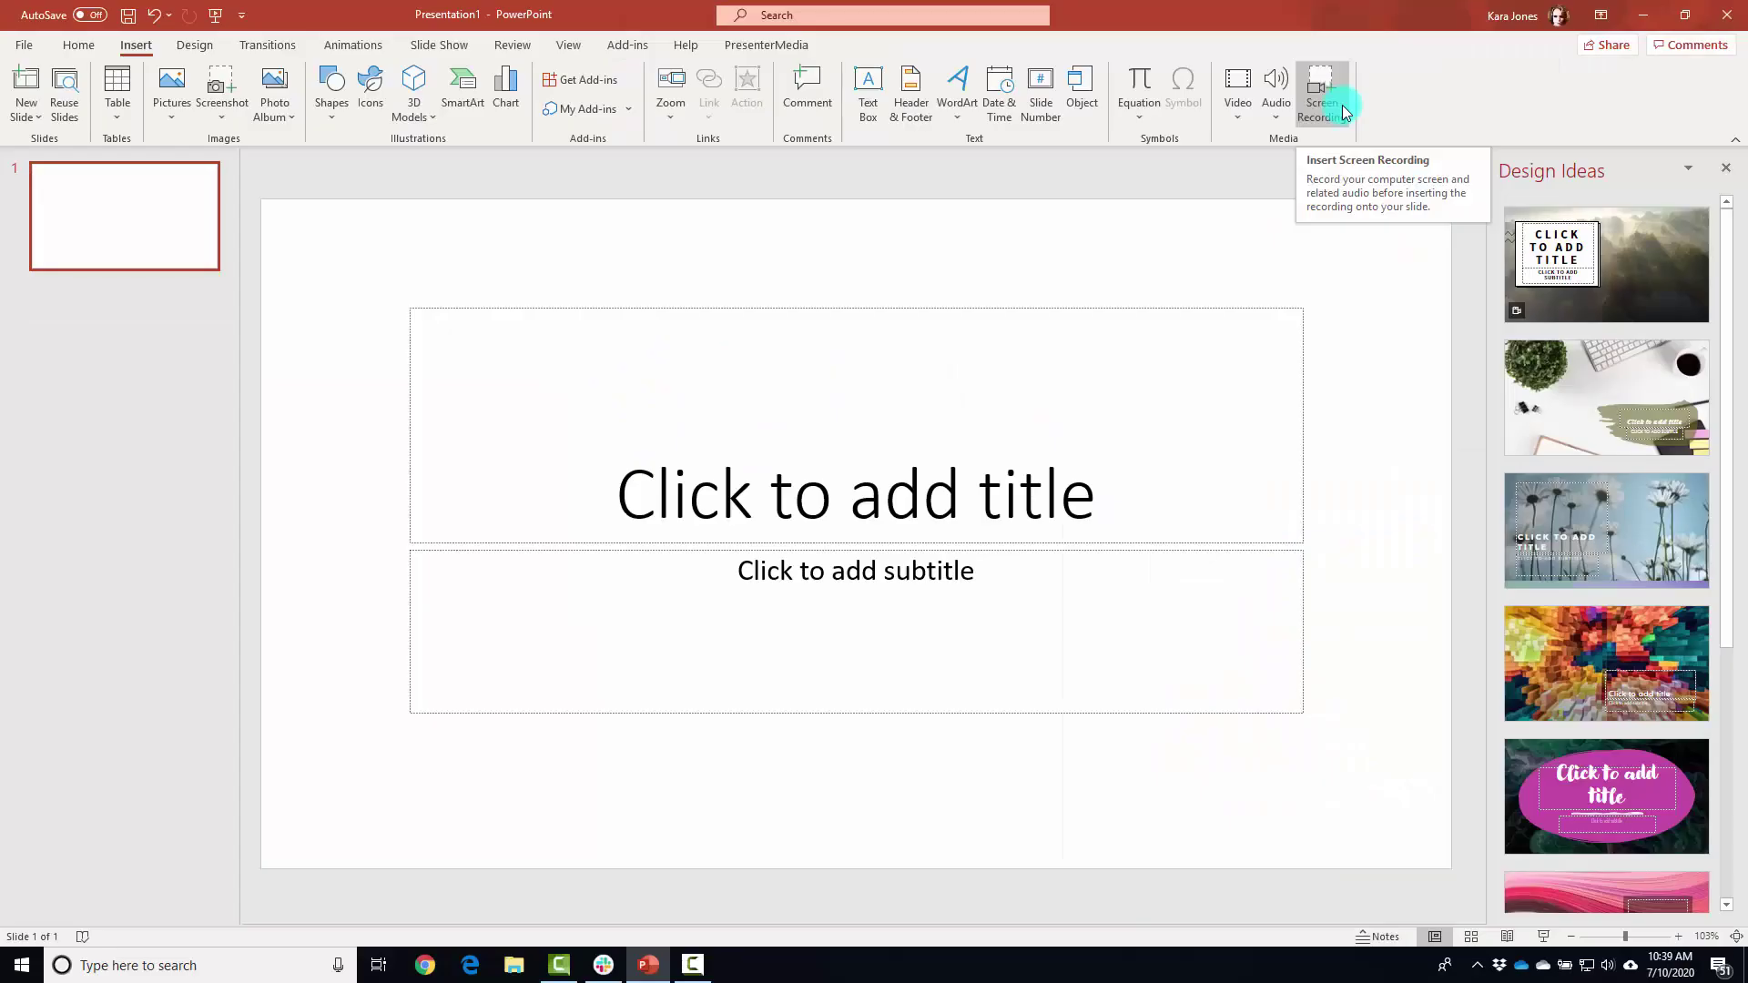
Screen-record the upper part of the screen, then stop to embed the clip on the slide.
left_click(1342, 106)
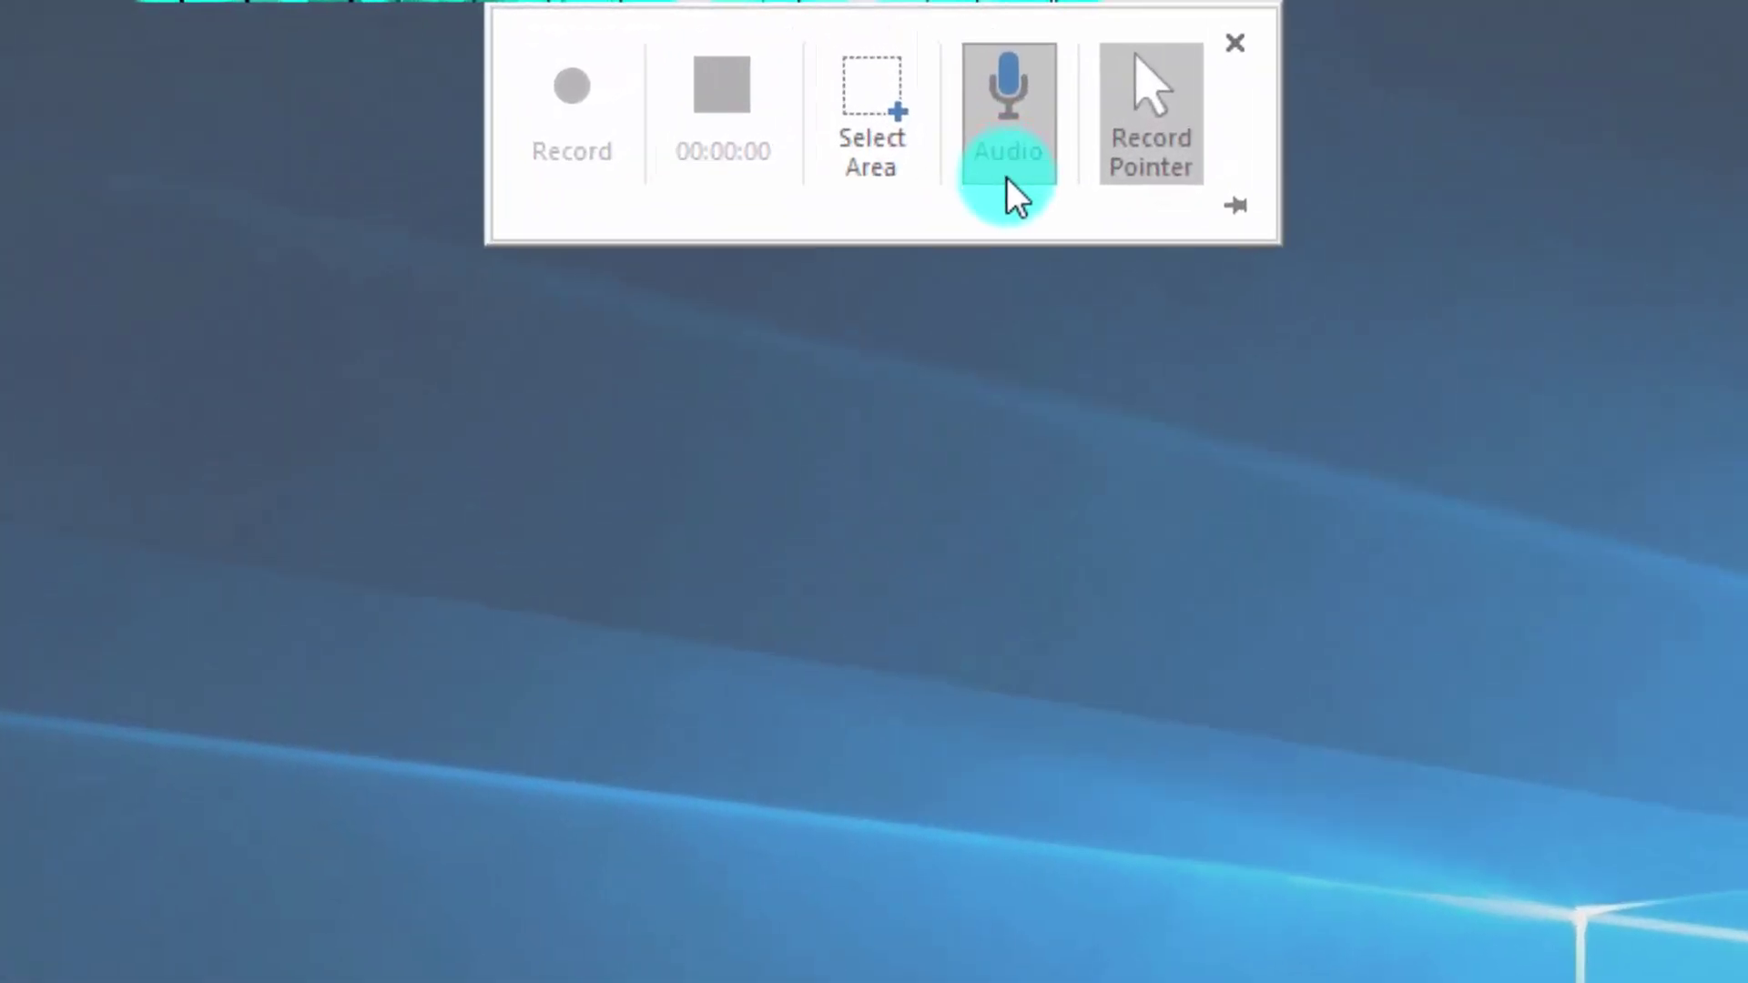
left_click(869, 102)
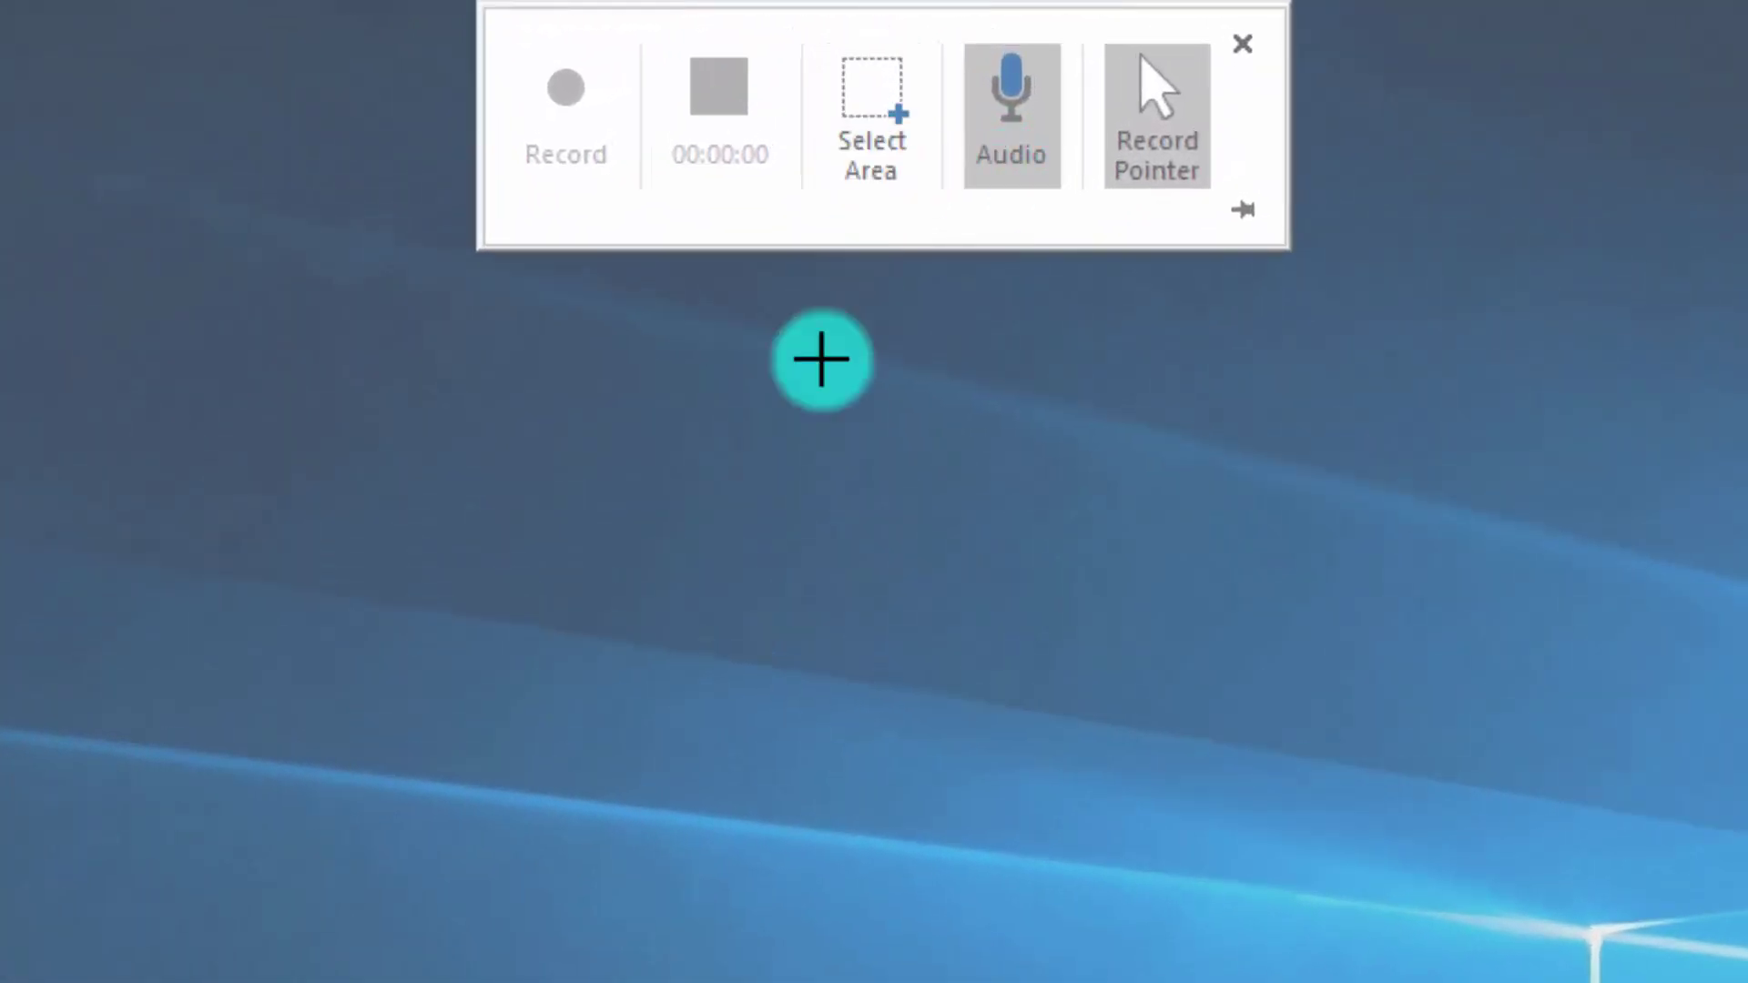
left_click_drag(4, 689, 1256, 2)
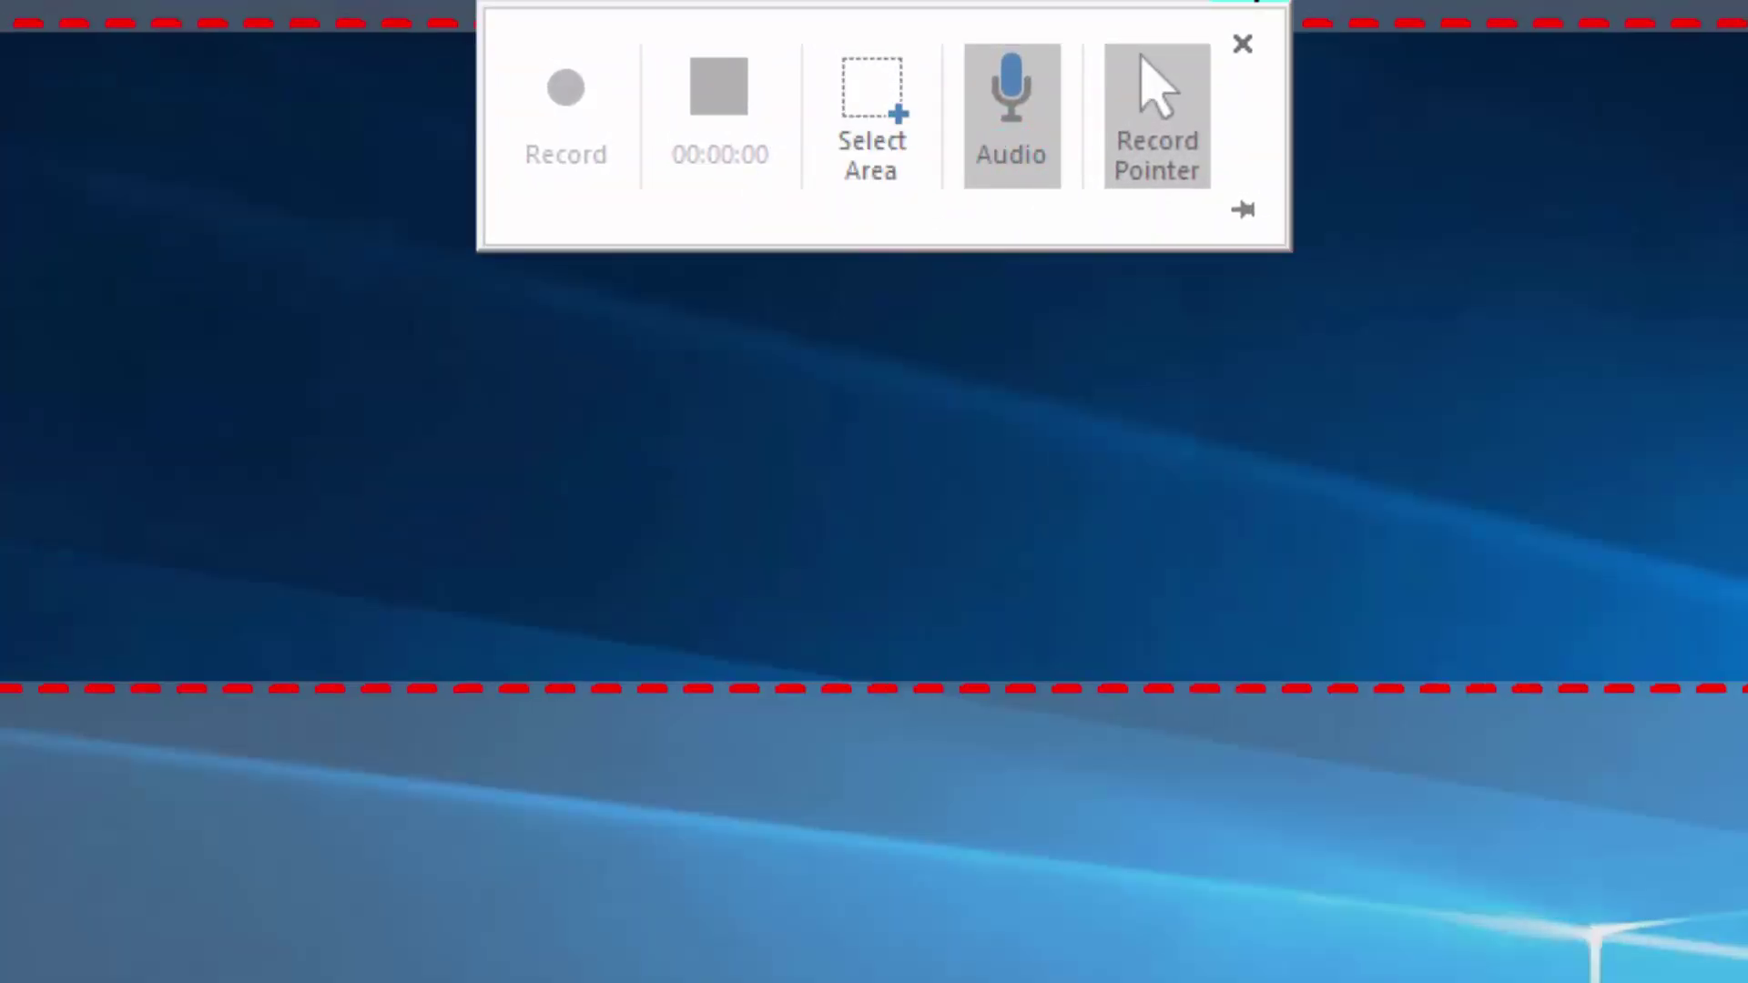
left_click(569, 146)
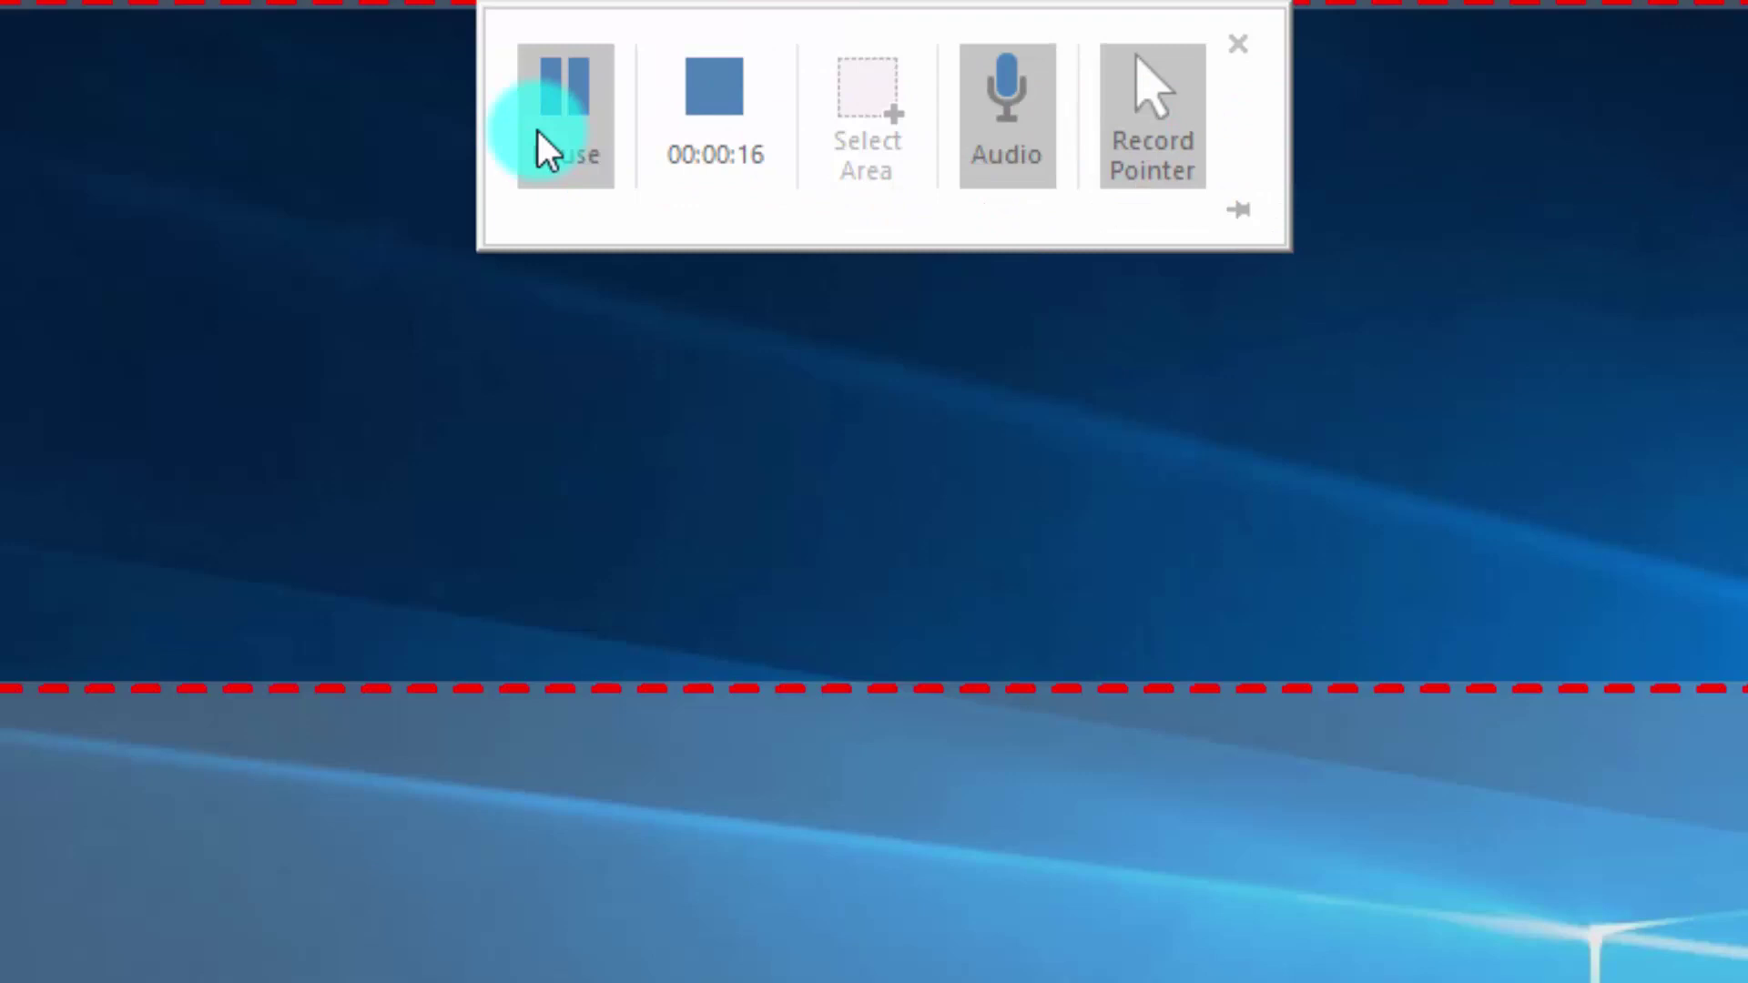
mouse_move(920, 18)
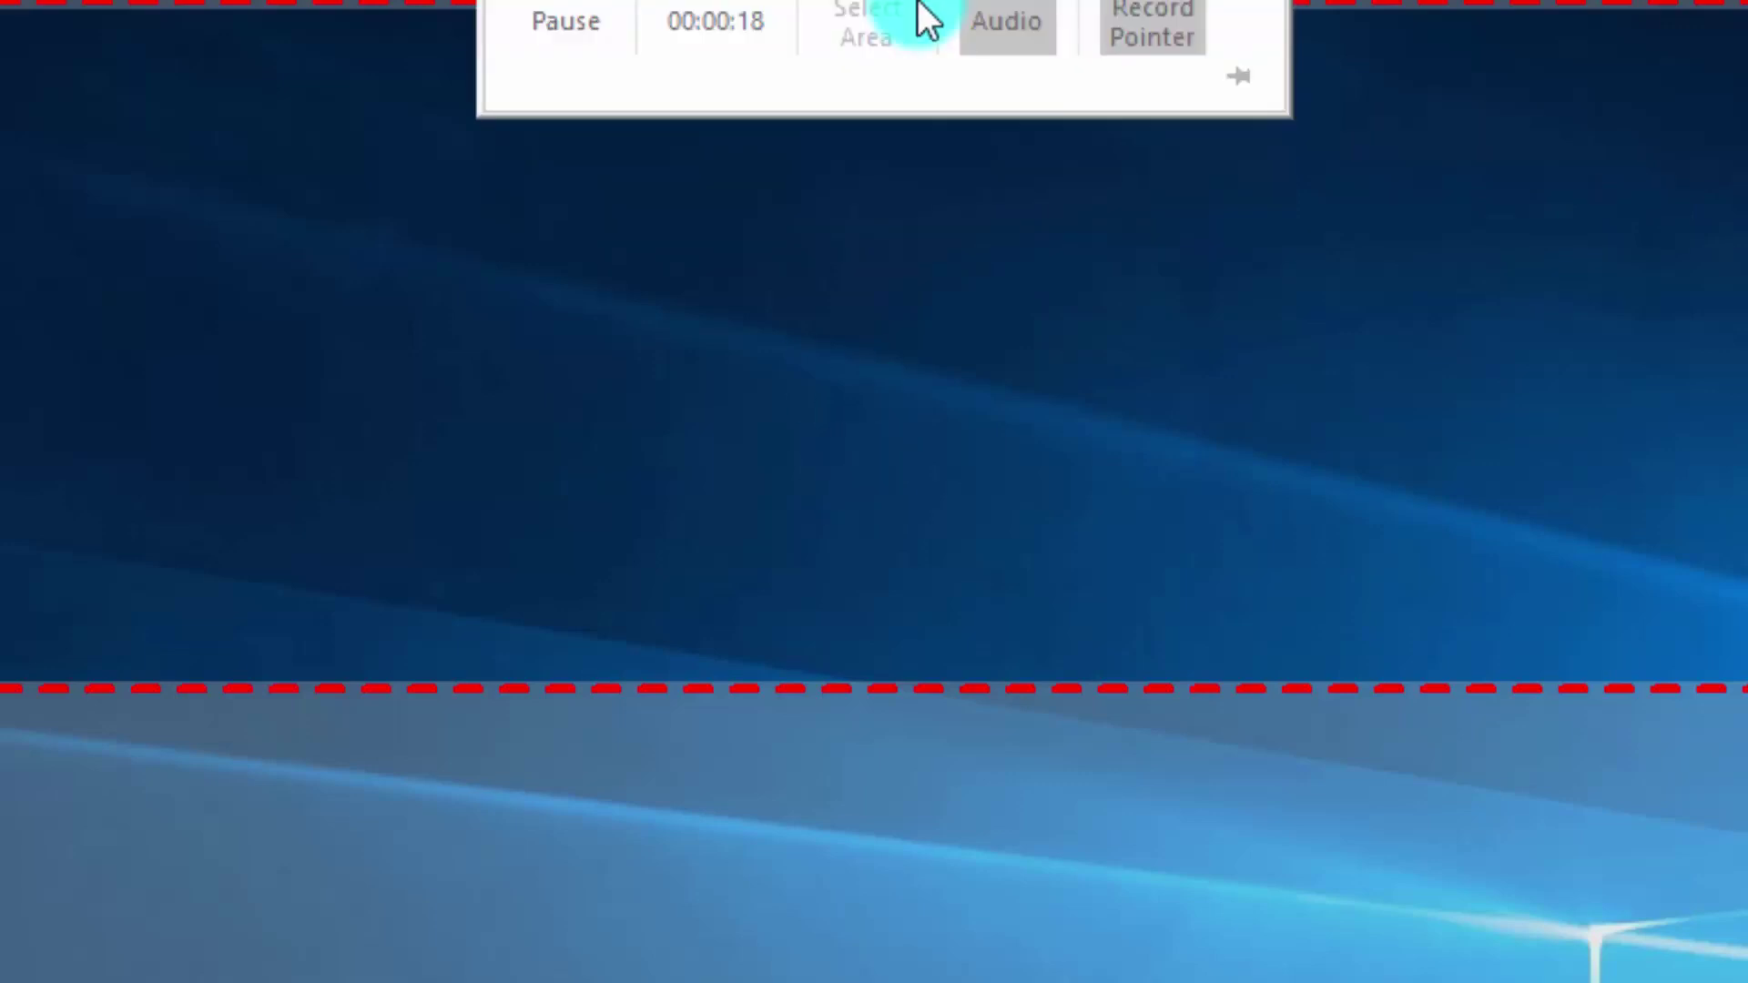
left_click(1238, 208)
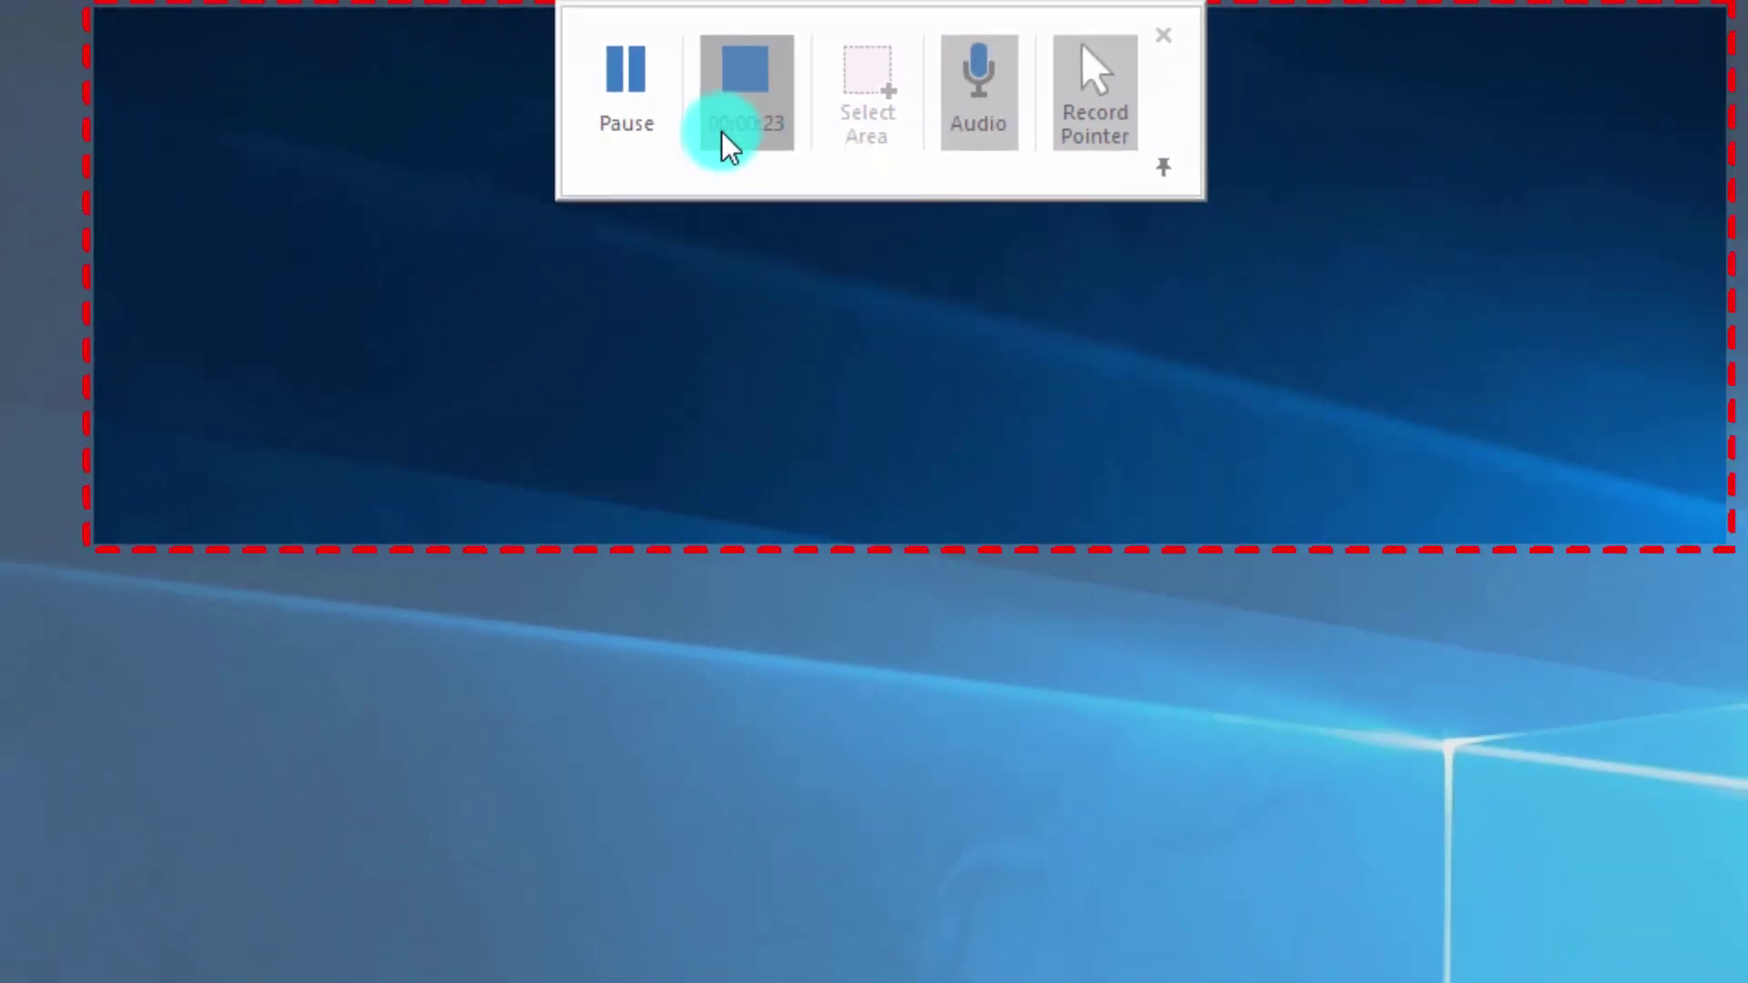
left_click(721, 131)
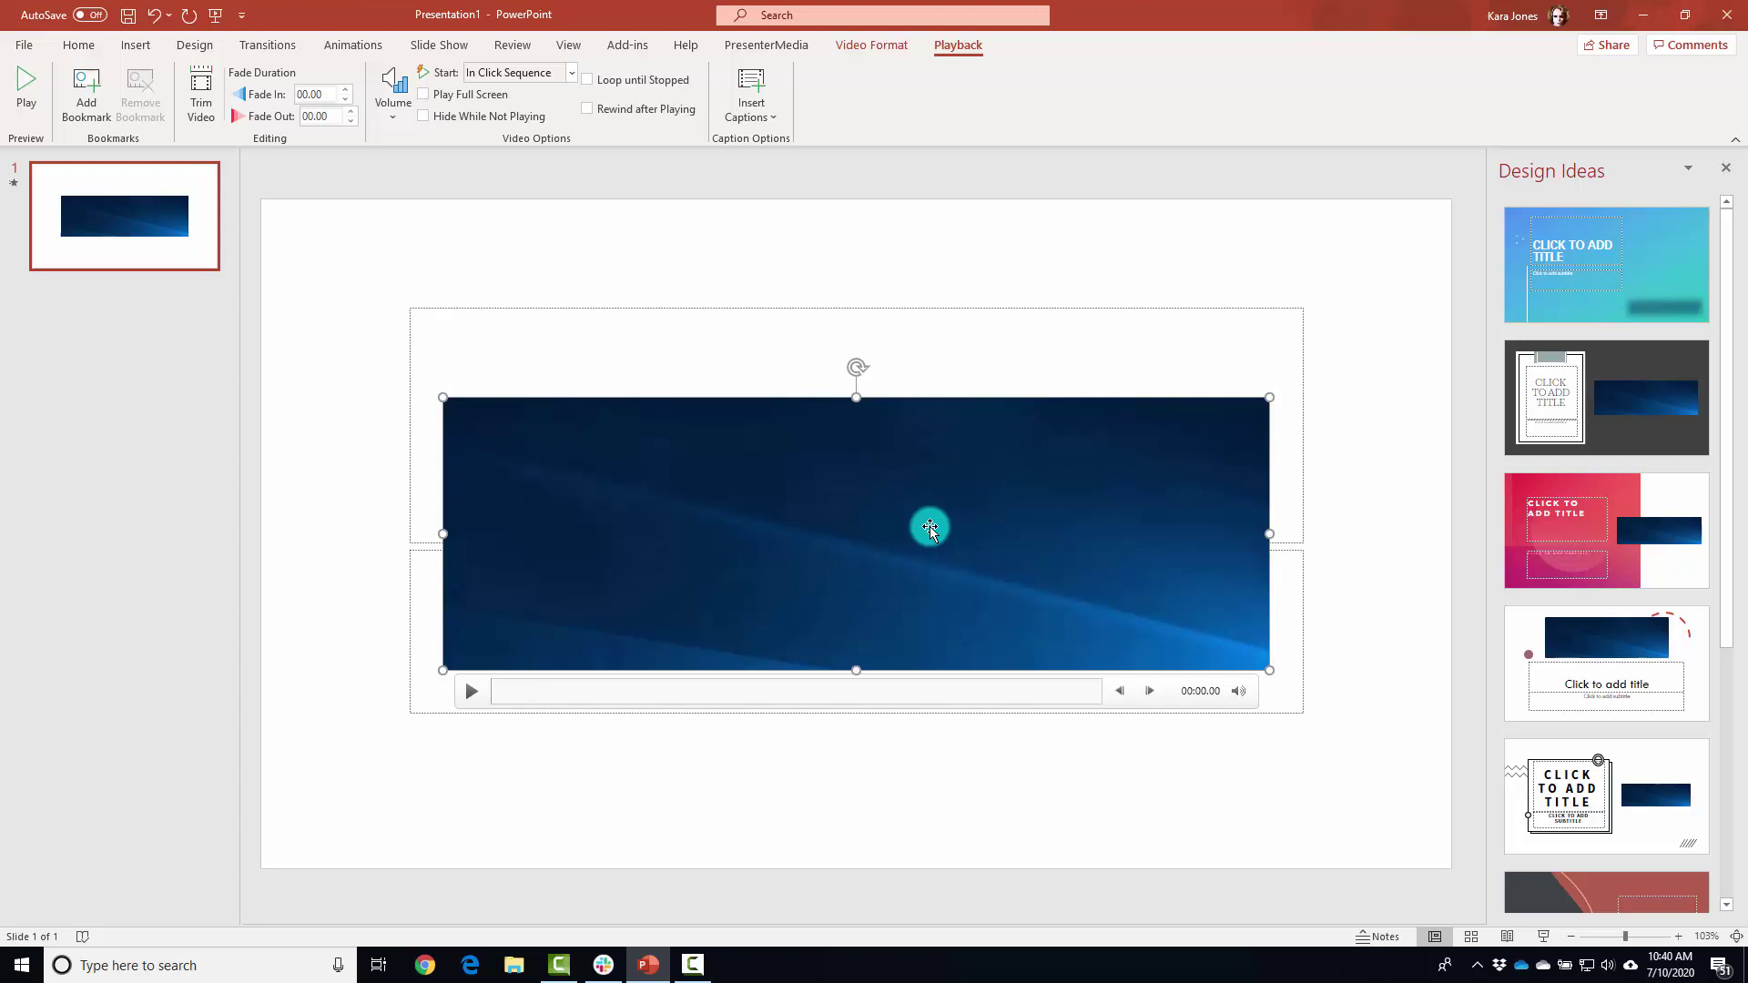
left_click(473, 692)
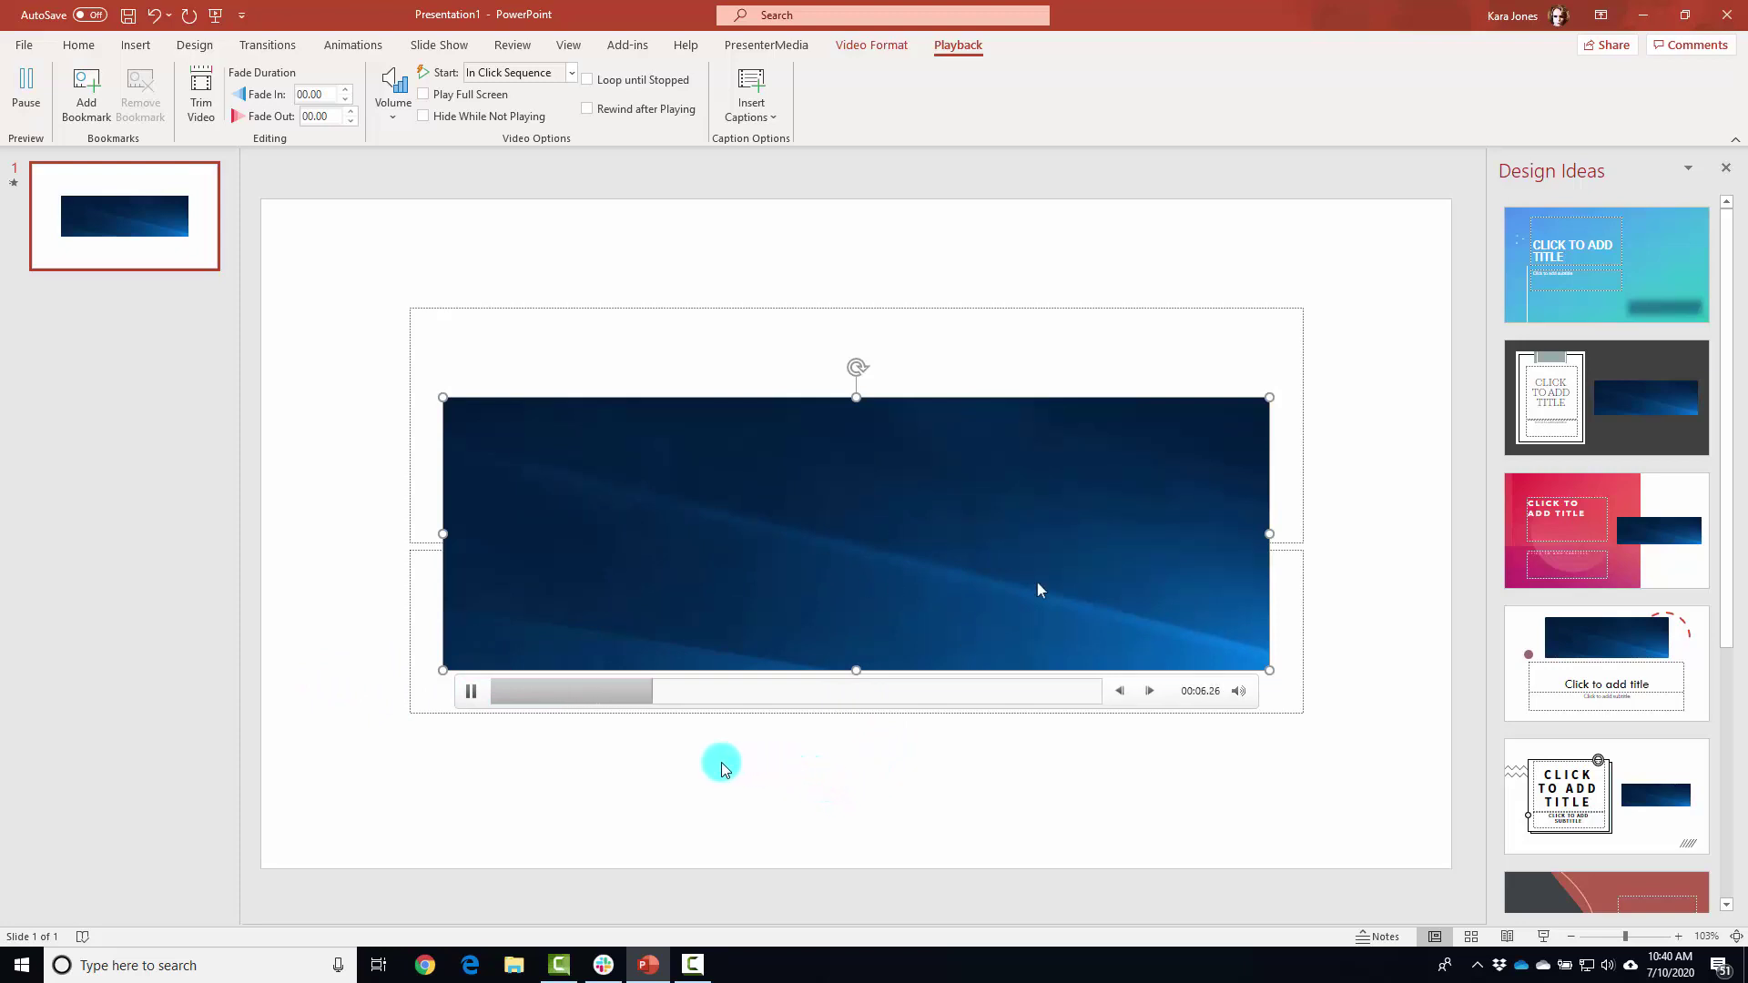
left_click(470, 690)
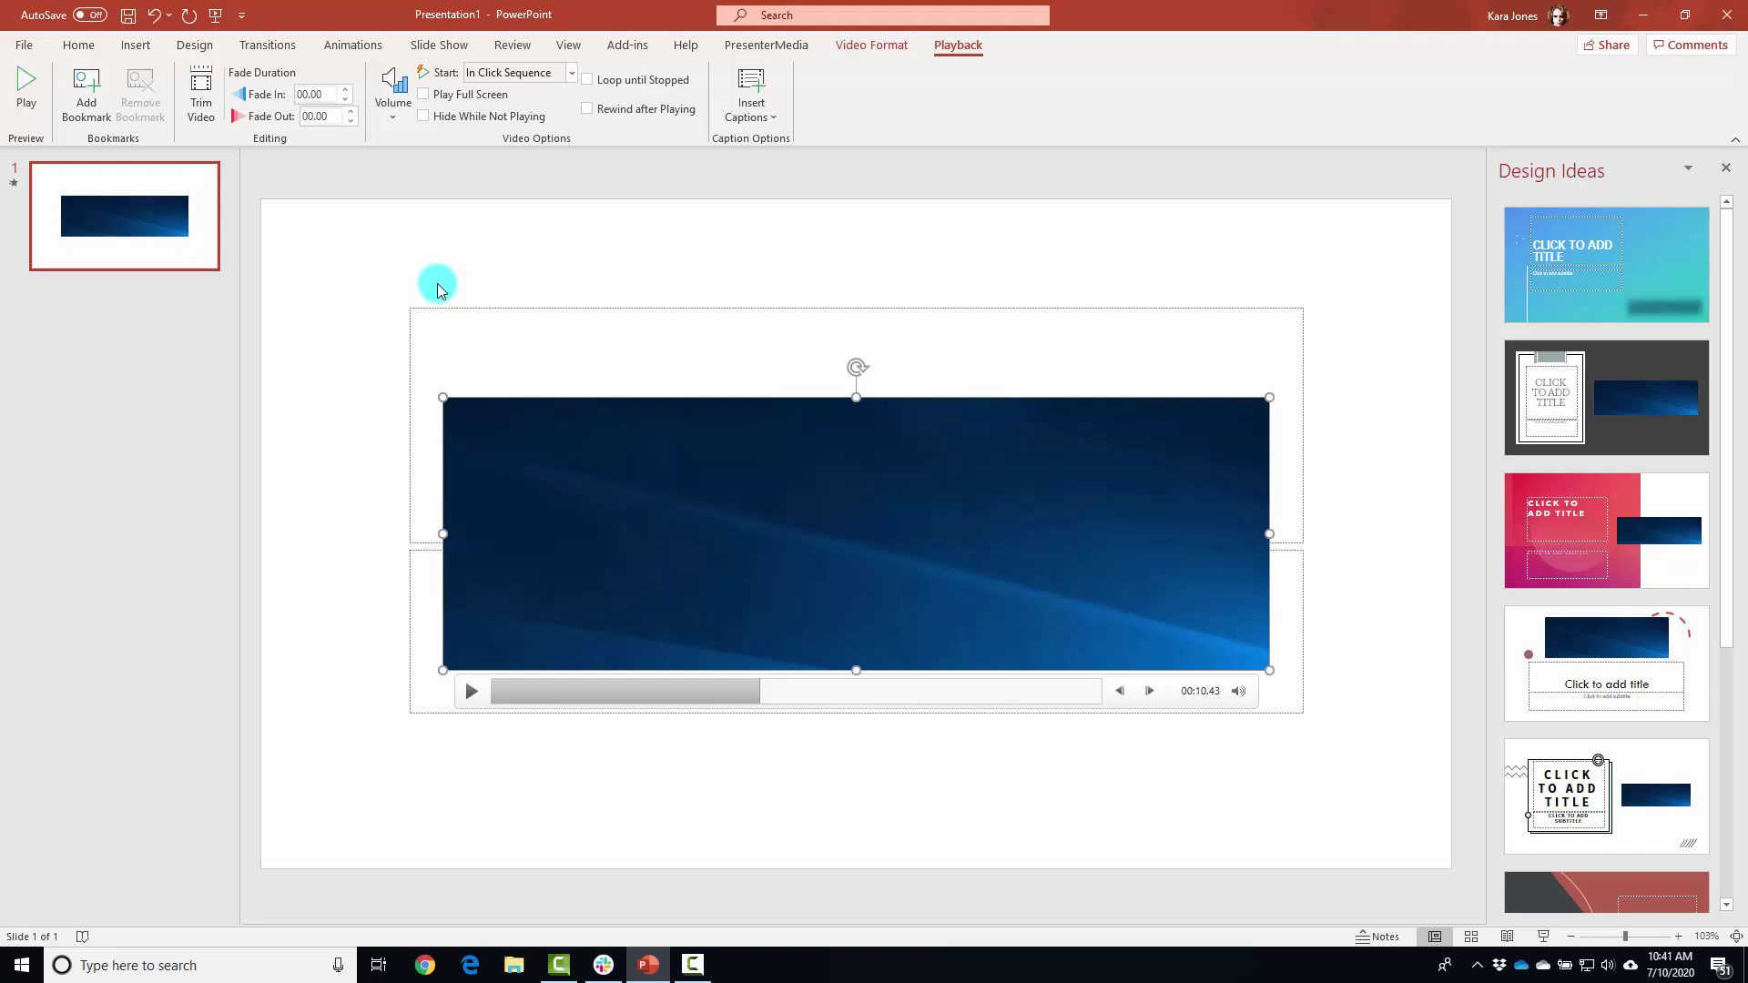
Apply the beveled white-frame video style to the embedded recording and reselect it.
left_click(862, 48)
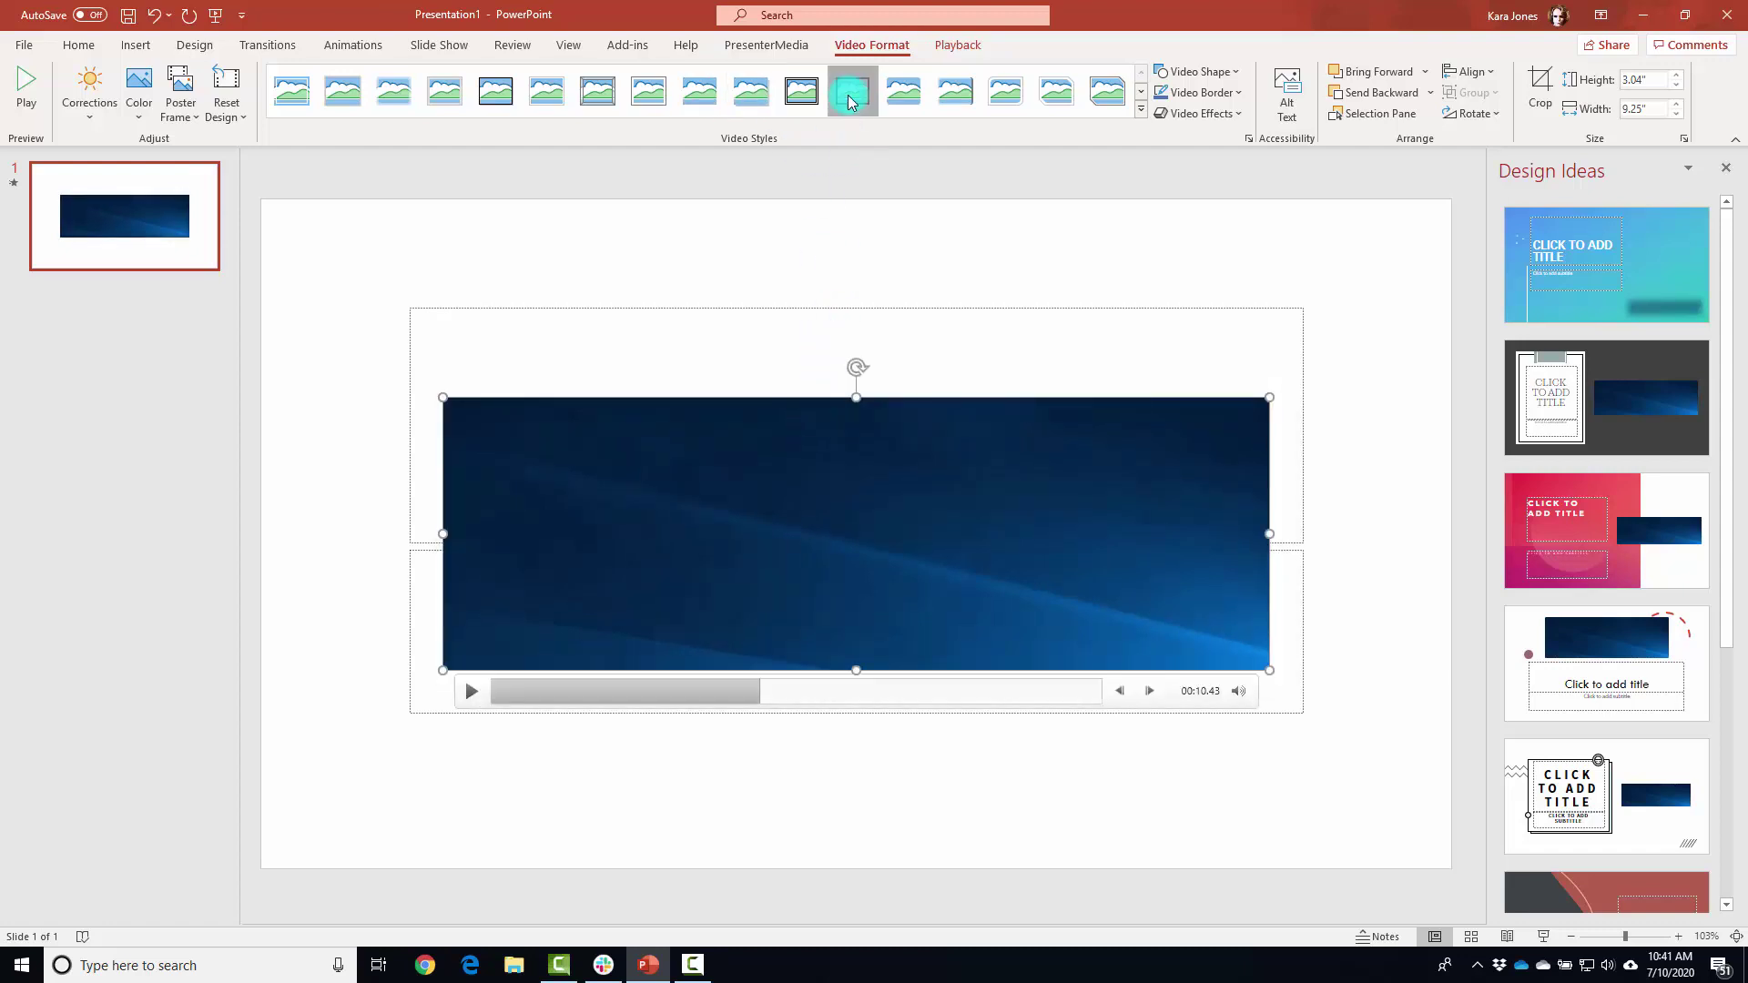
left_click(1056, 91)
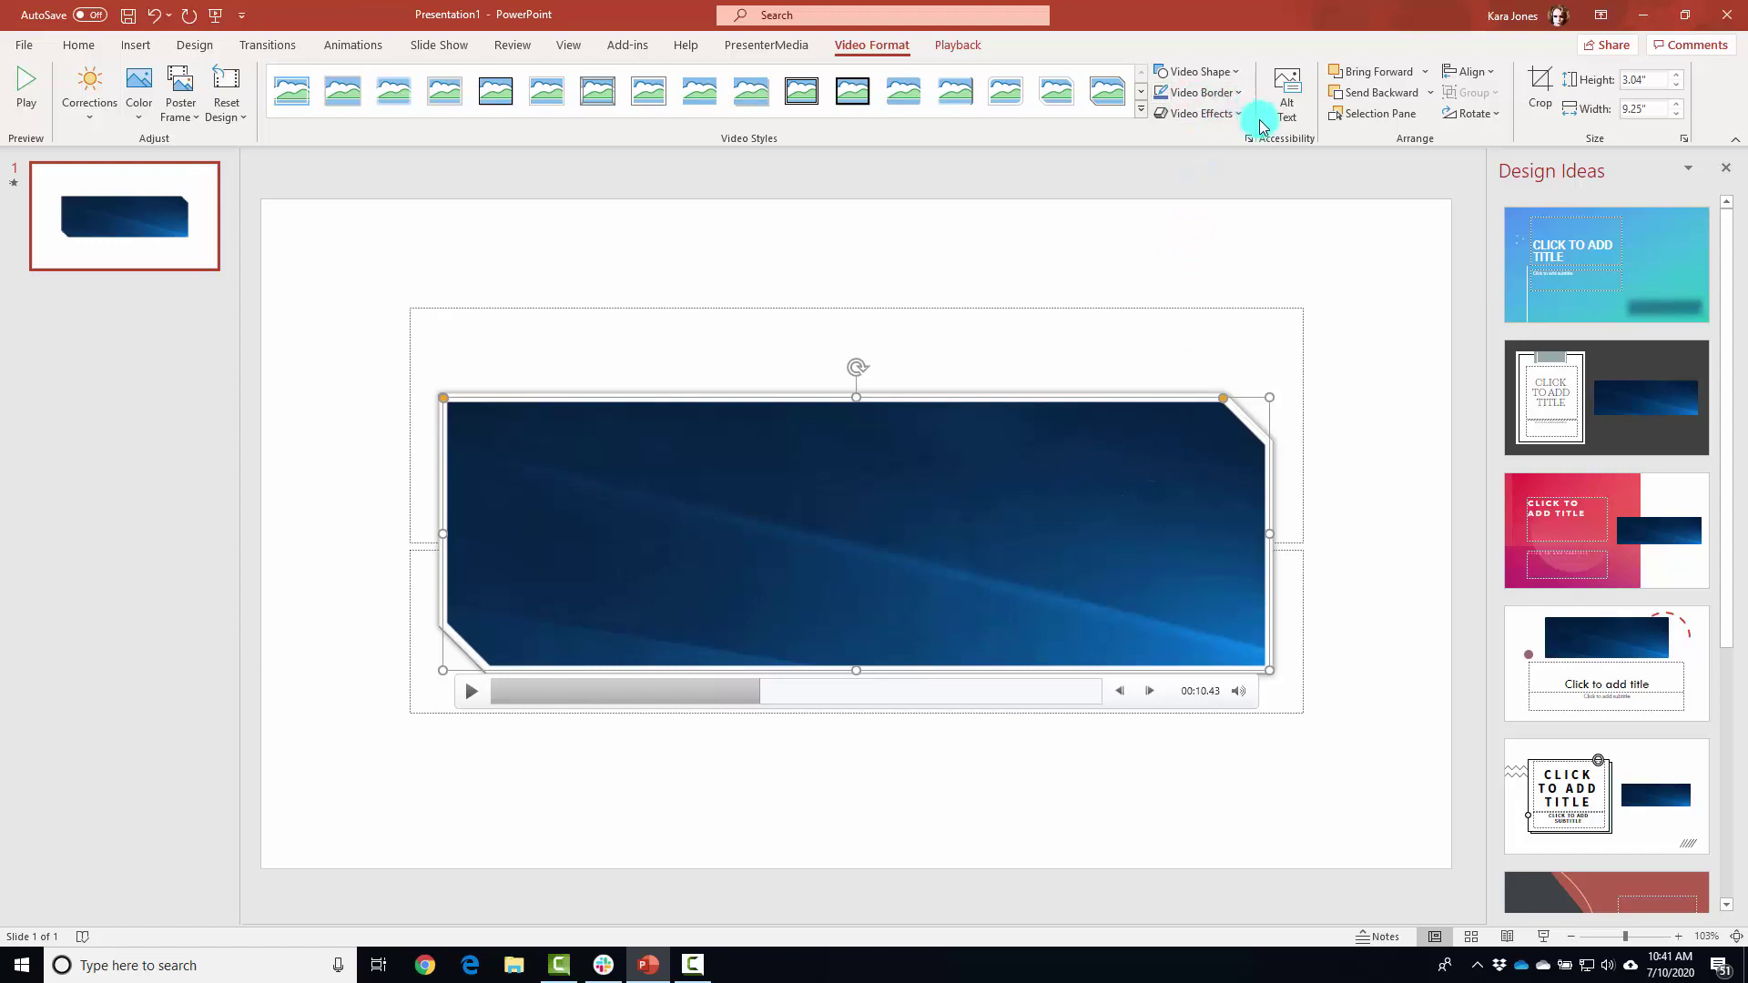
left_click(992, 349)
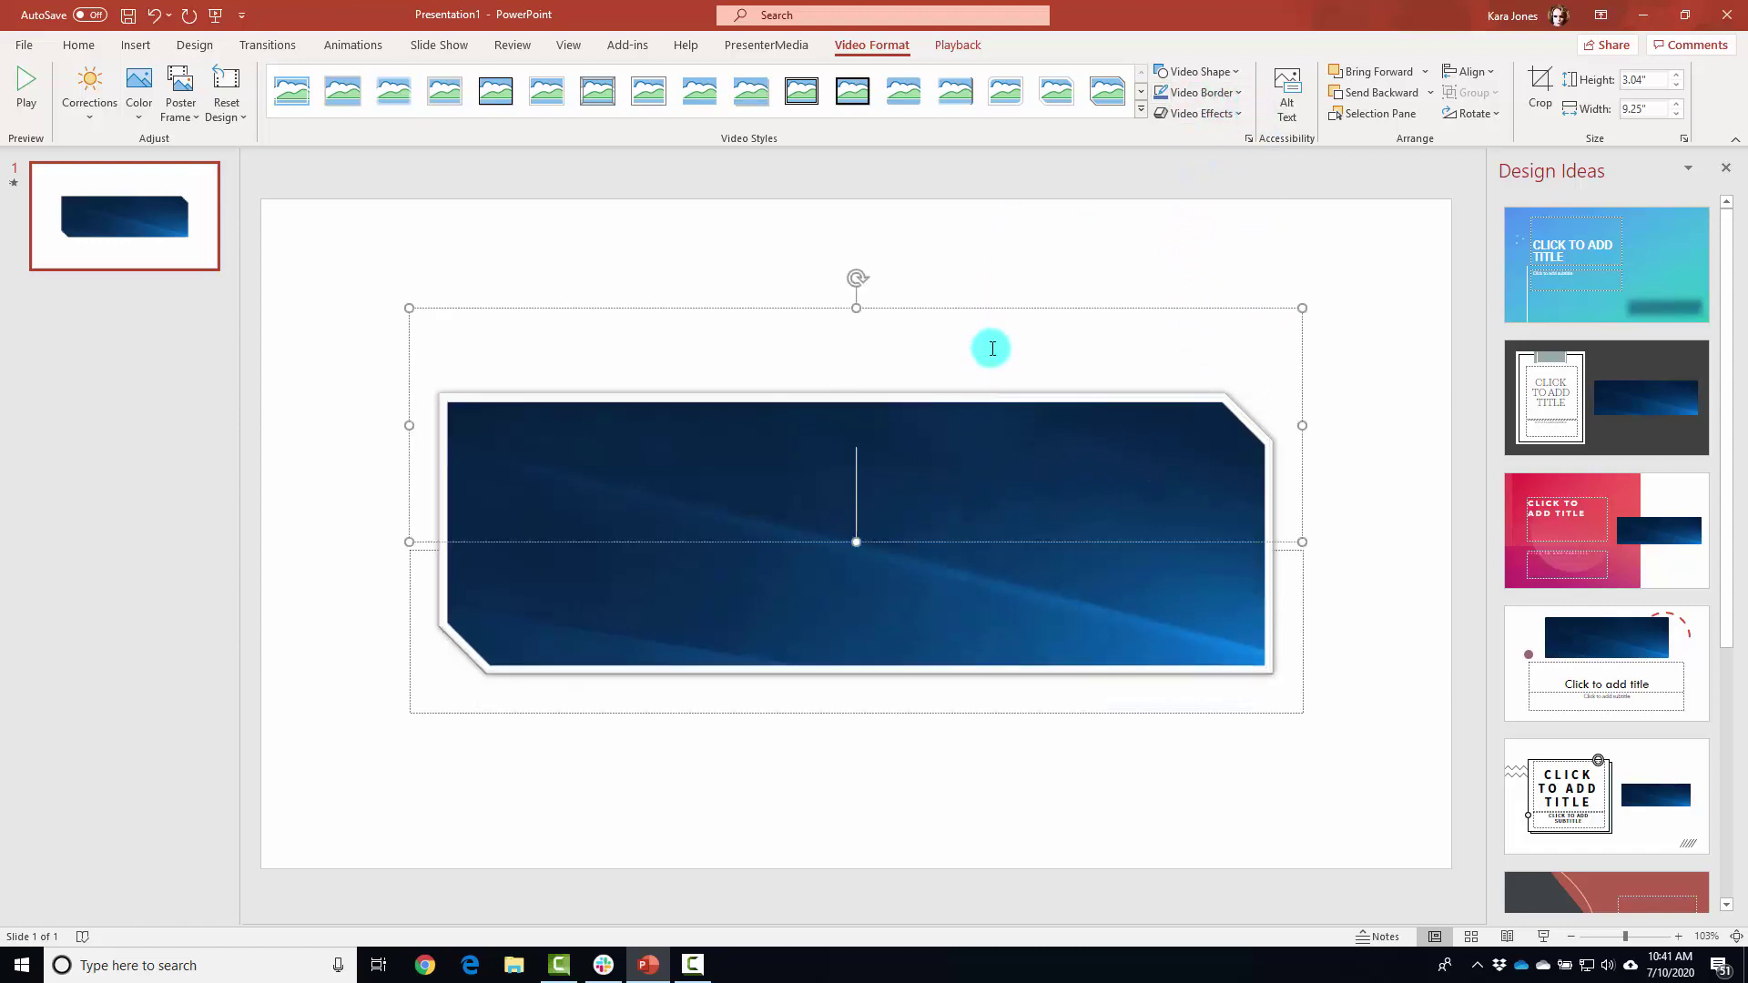
left_click(917, 610)
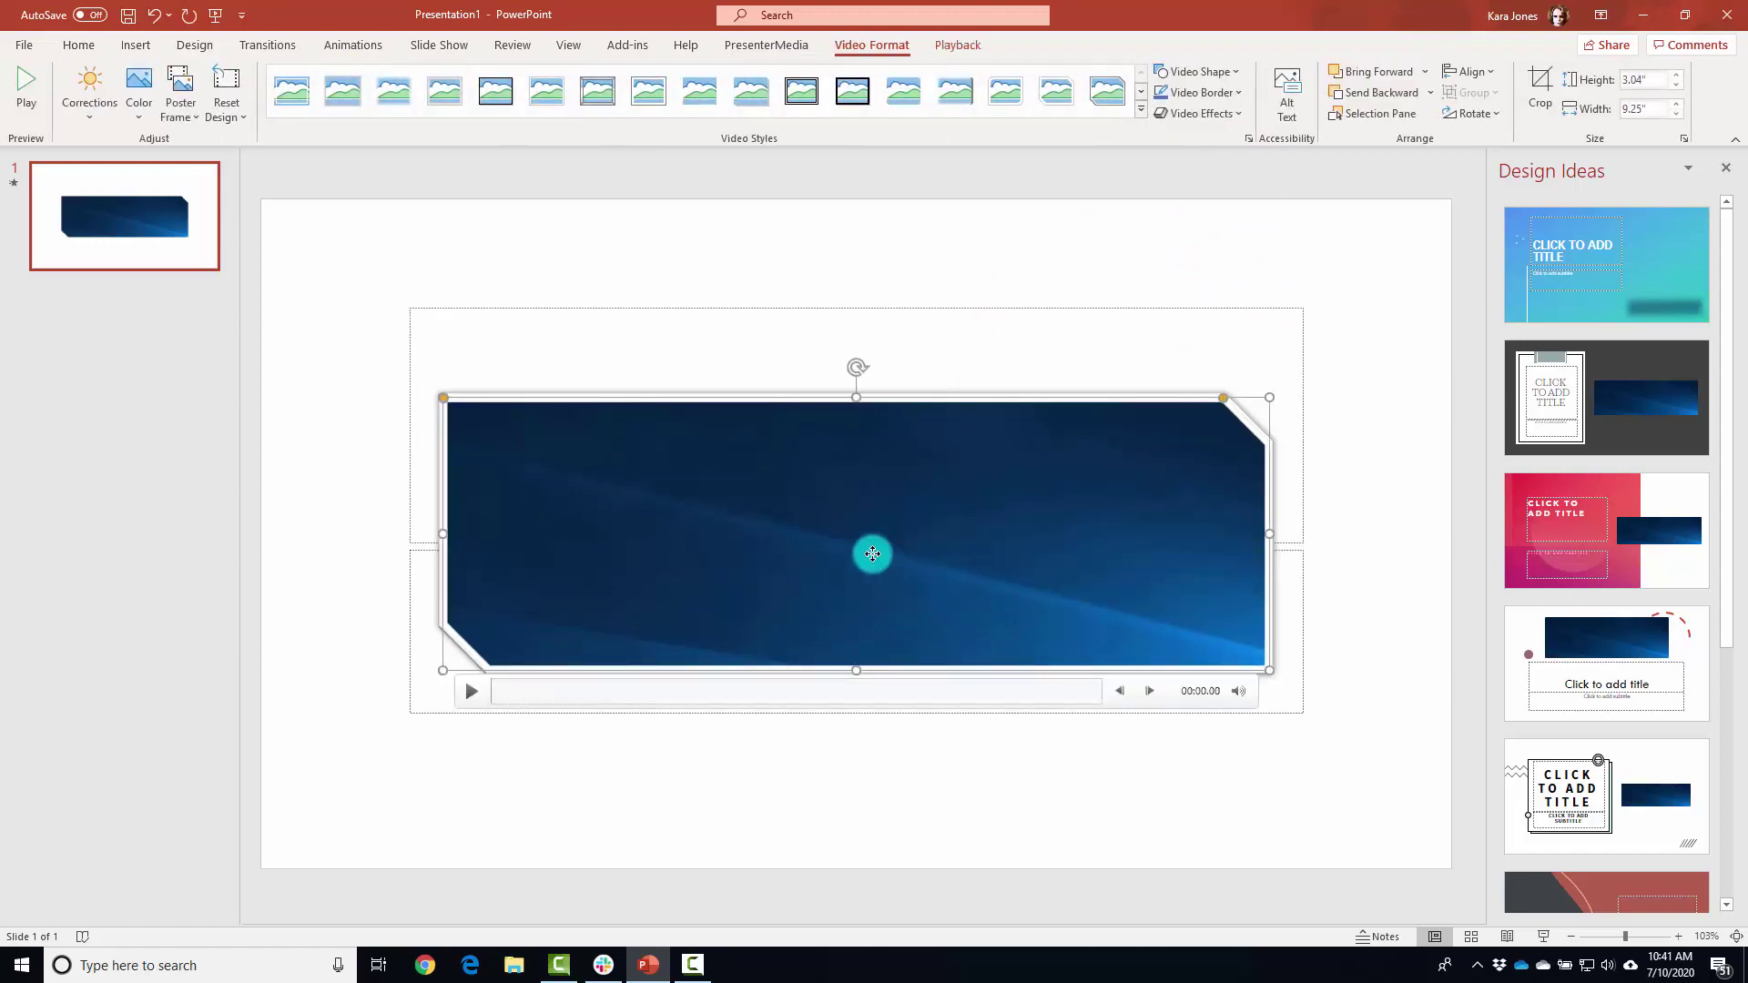
Export the video to the Desktop as Media1.mp4, overwriting the existing file.
right_click(872, 554)
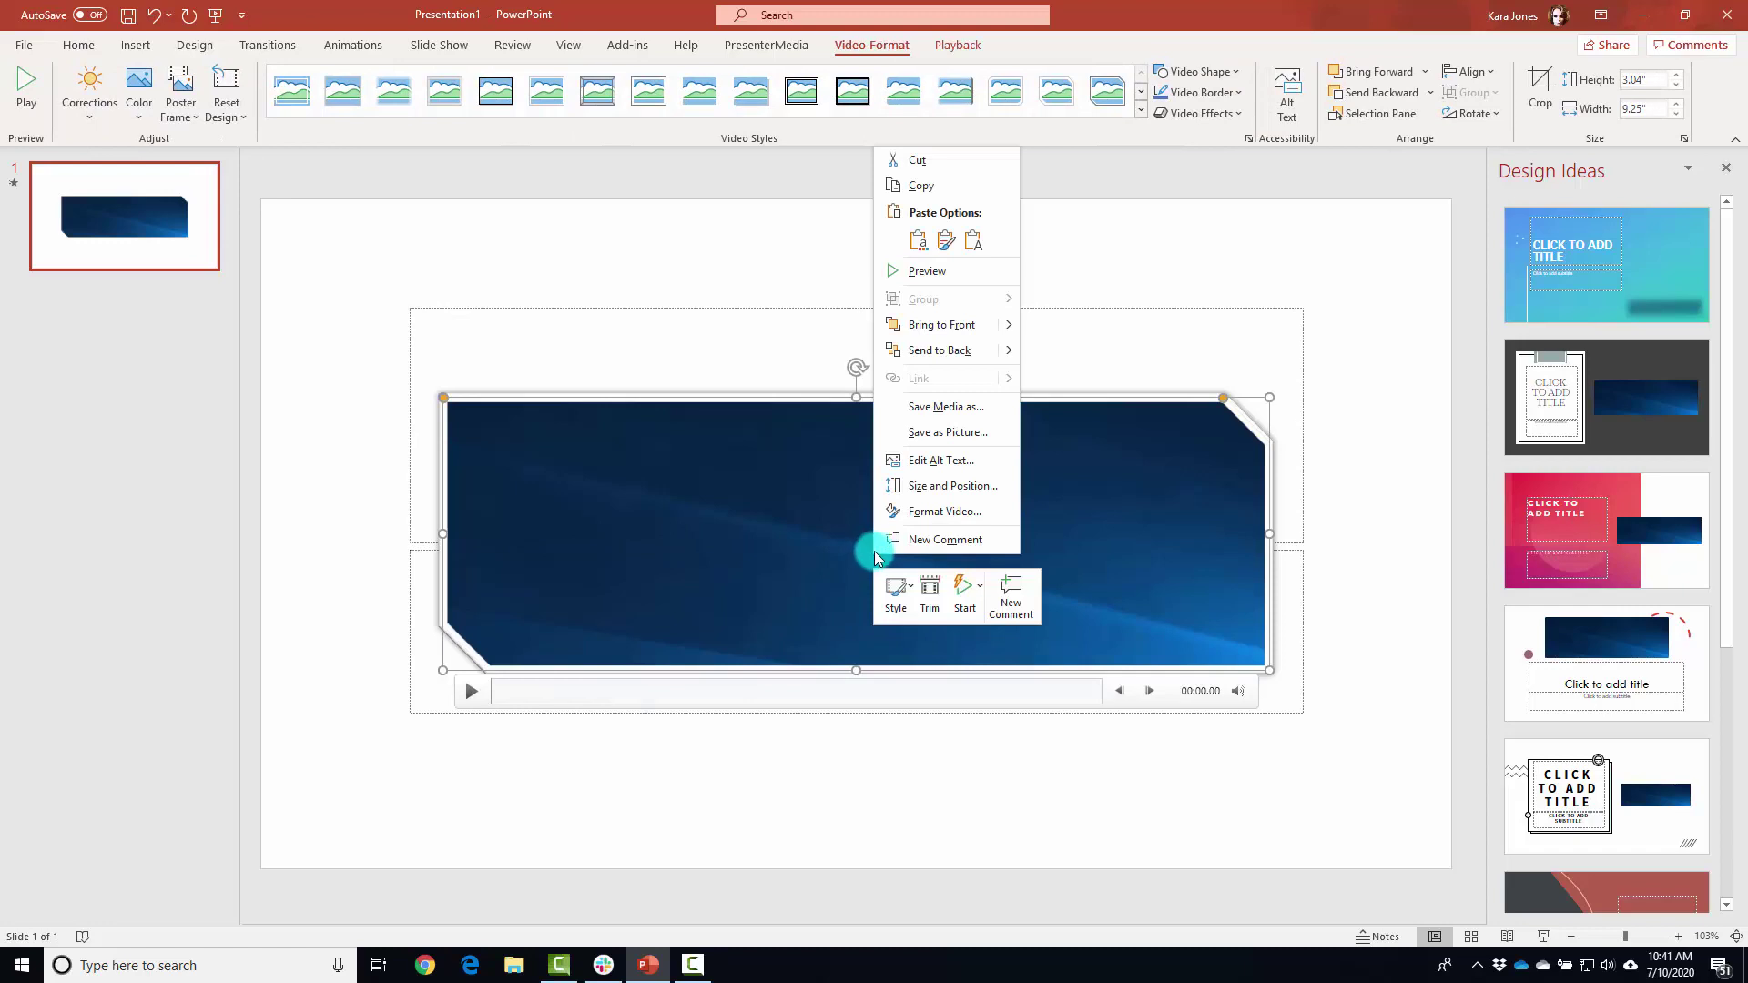
left_click(946, 407)
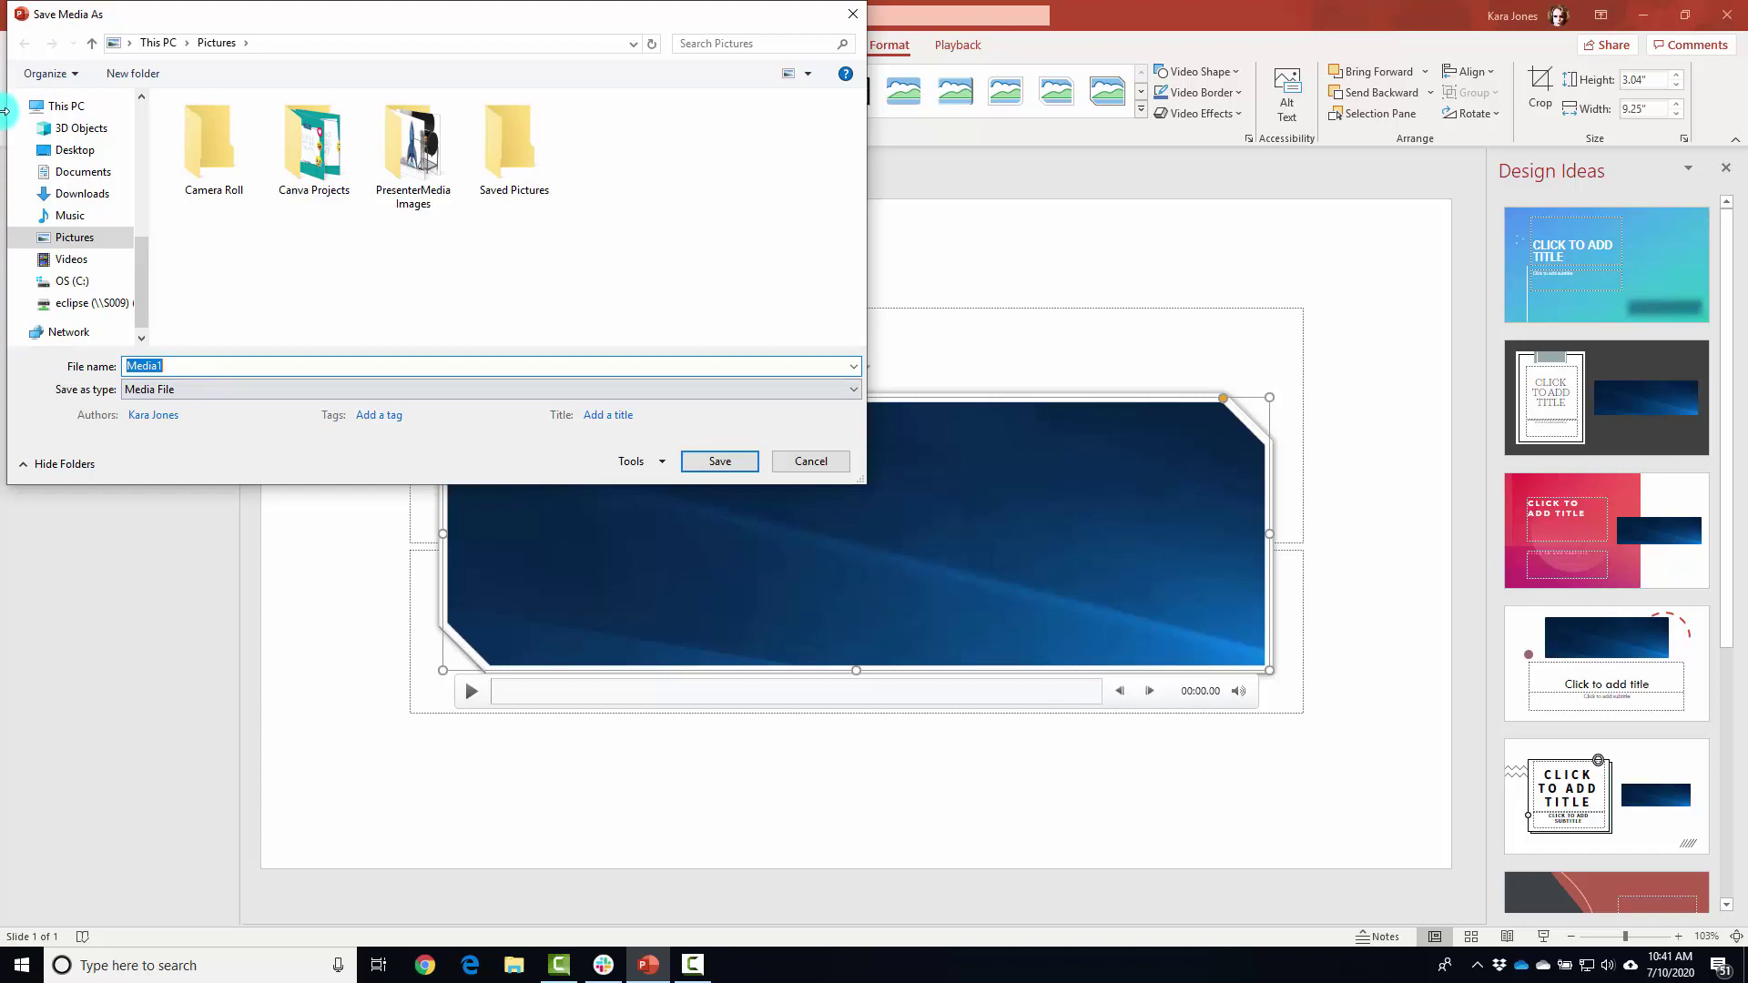
left_click(75, 149)
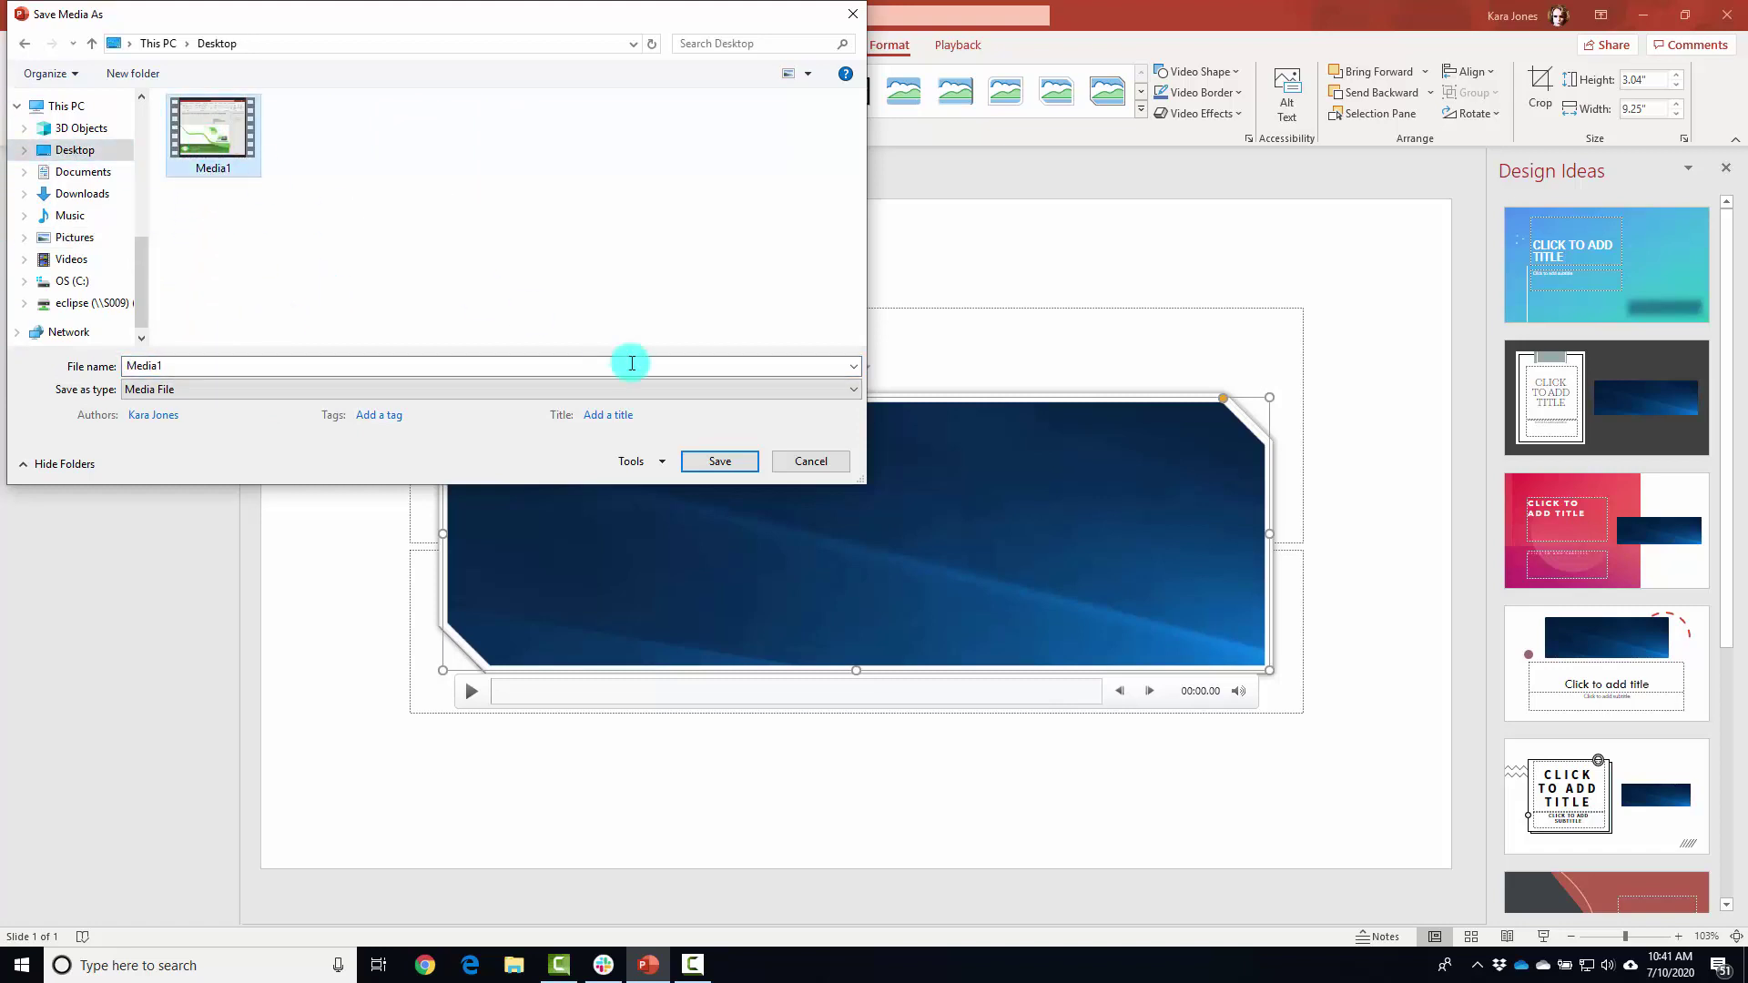
left_click(717, 460)
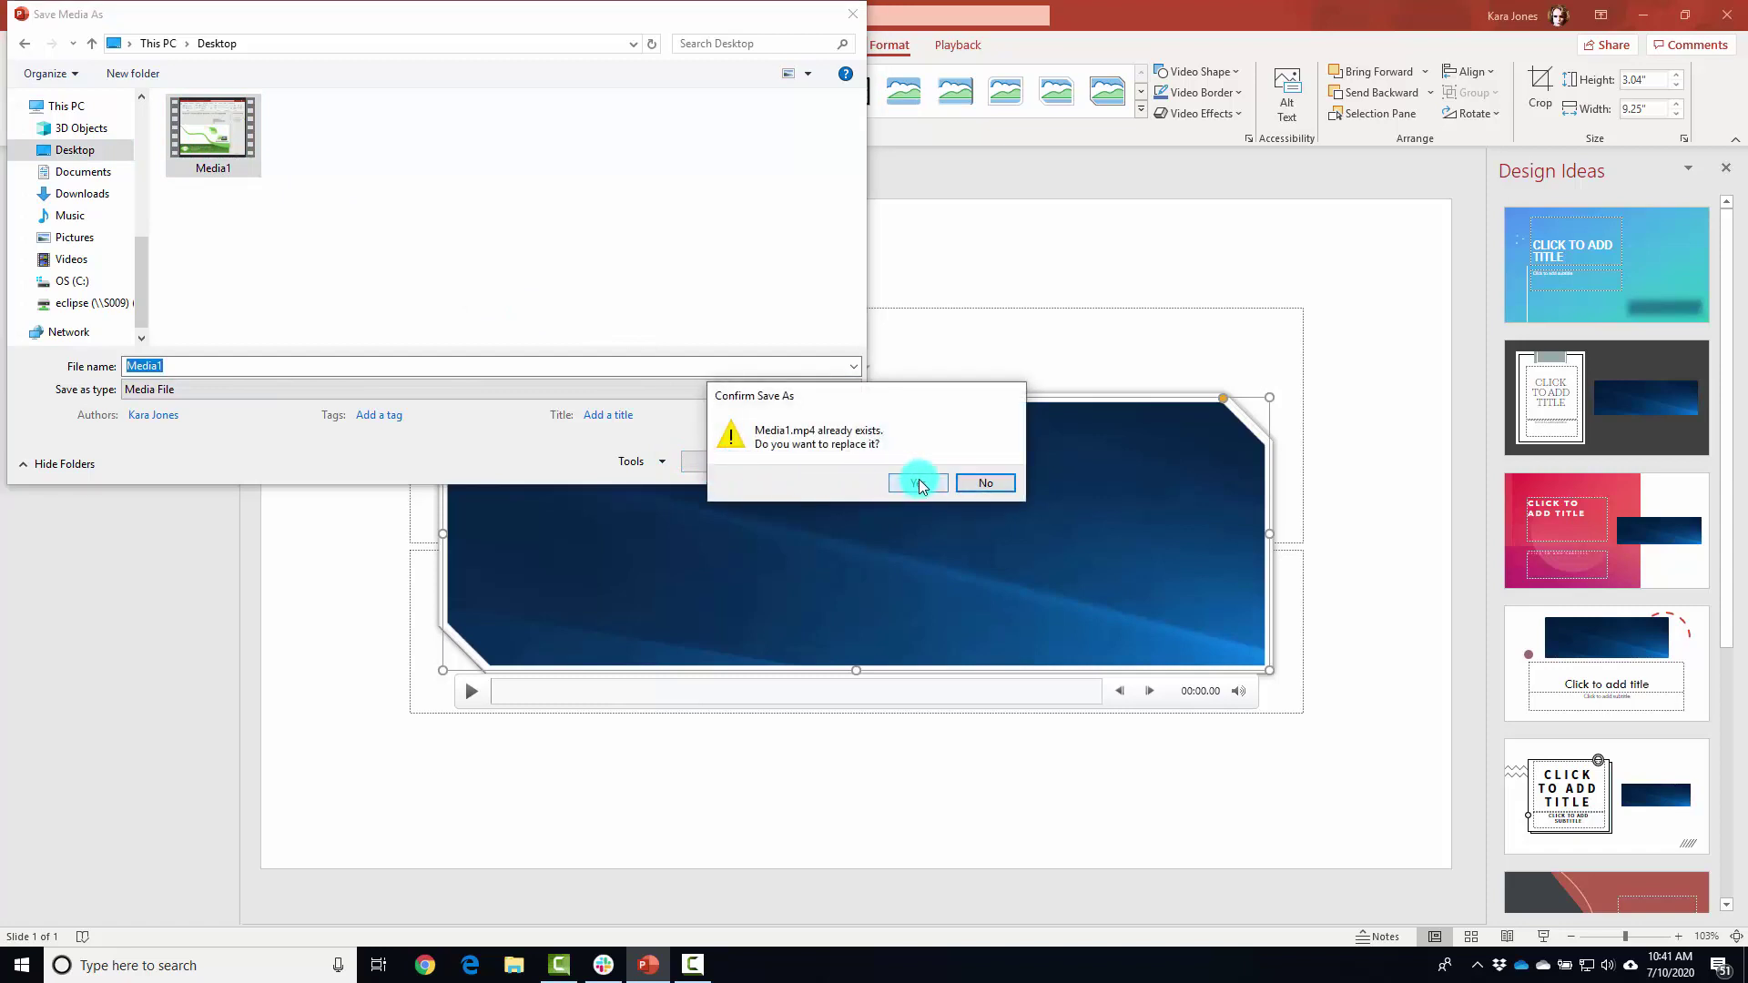
left_click(918, 482)
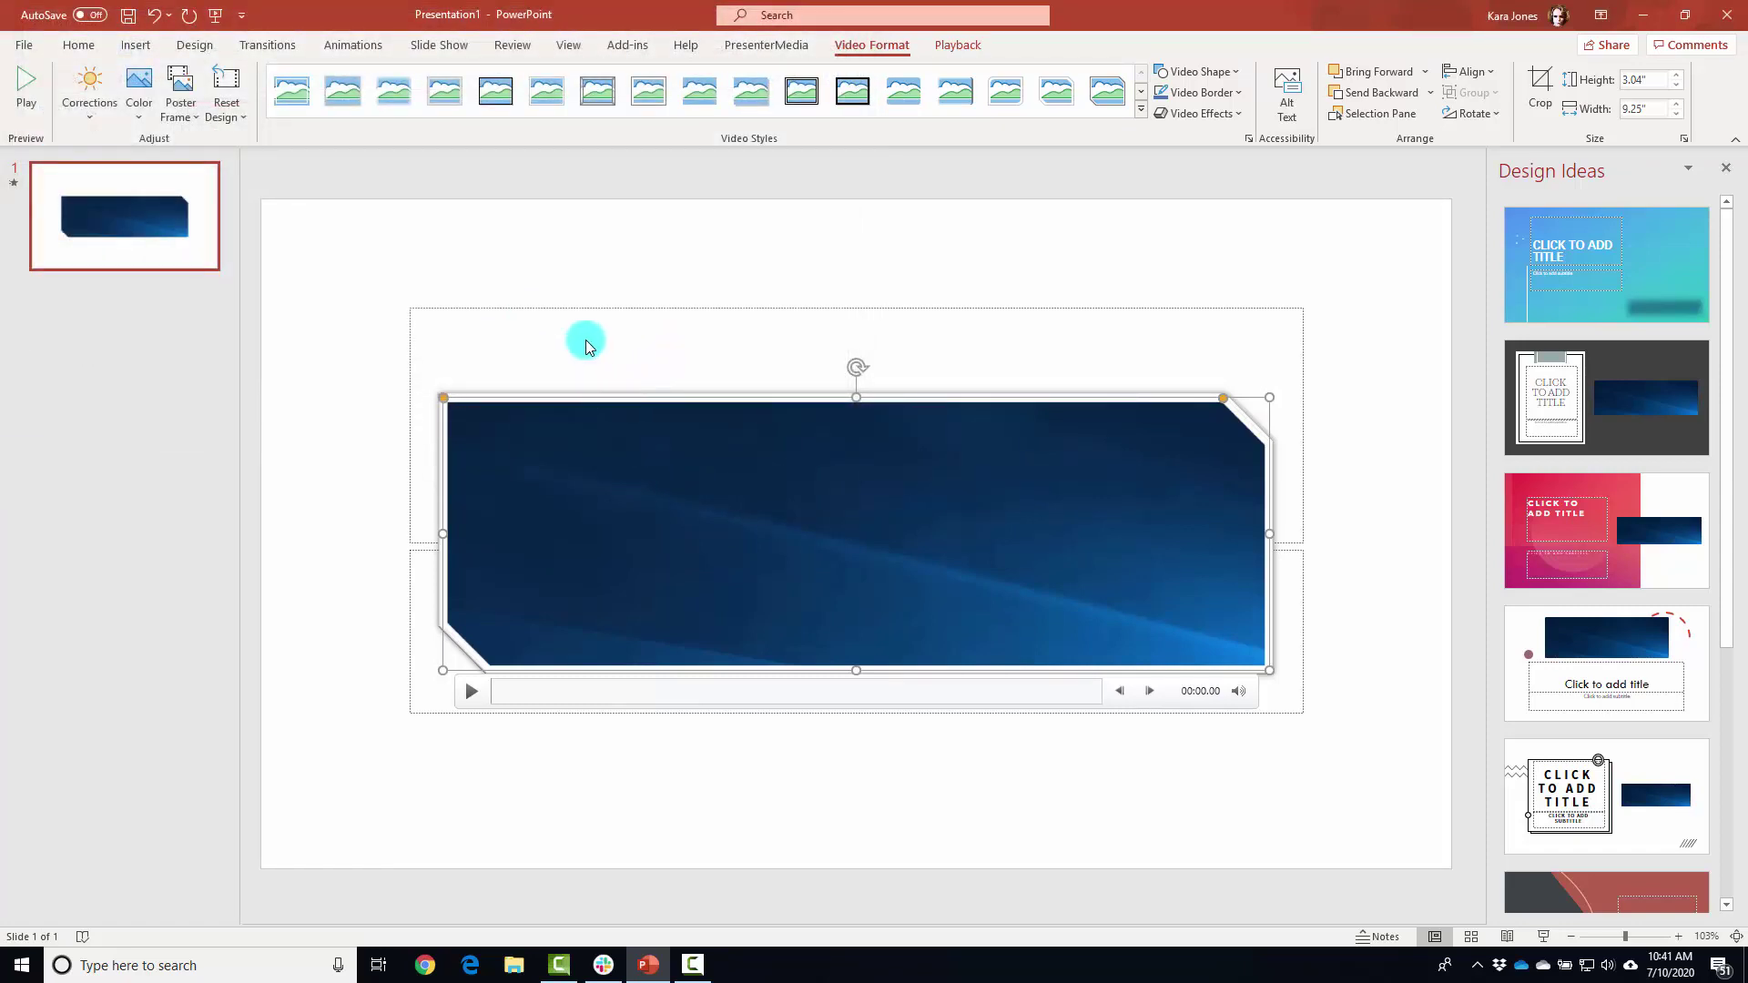
Play Media1 from the Desktop folder in File Explorer, then close Explorer.
left_click(513, 964)
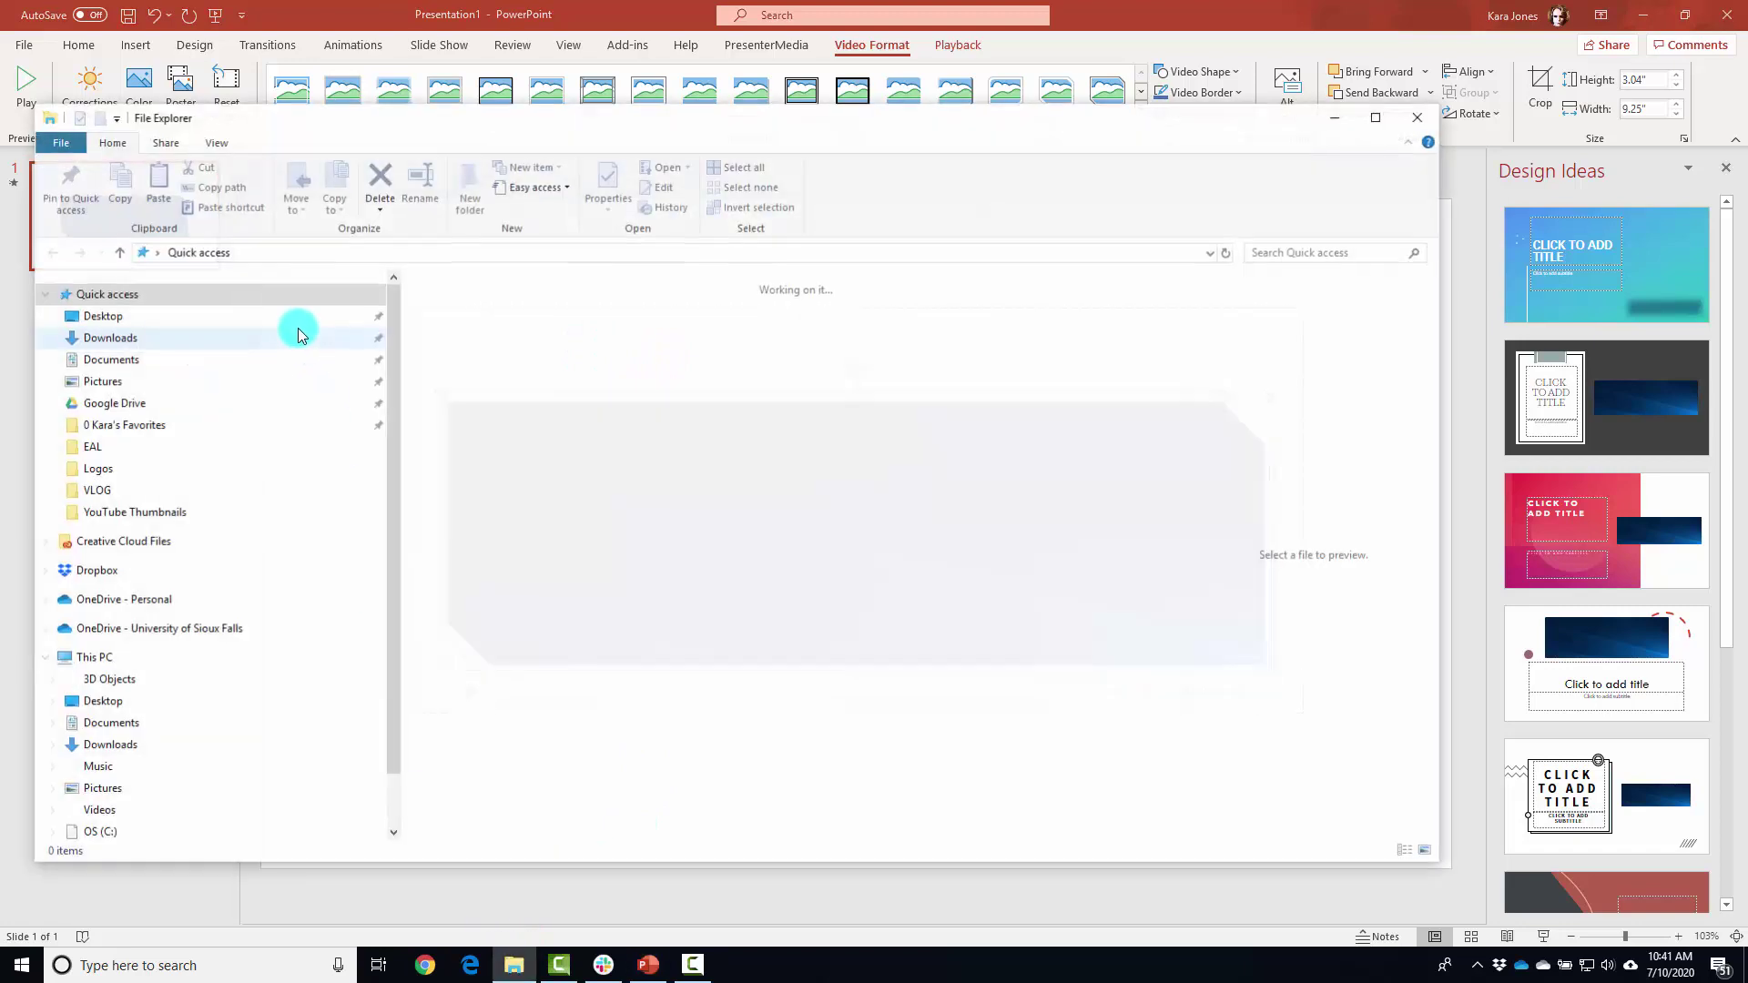
left_click(88, 321)
double_click(455, 300)
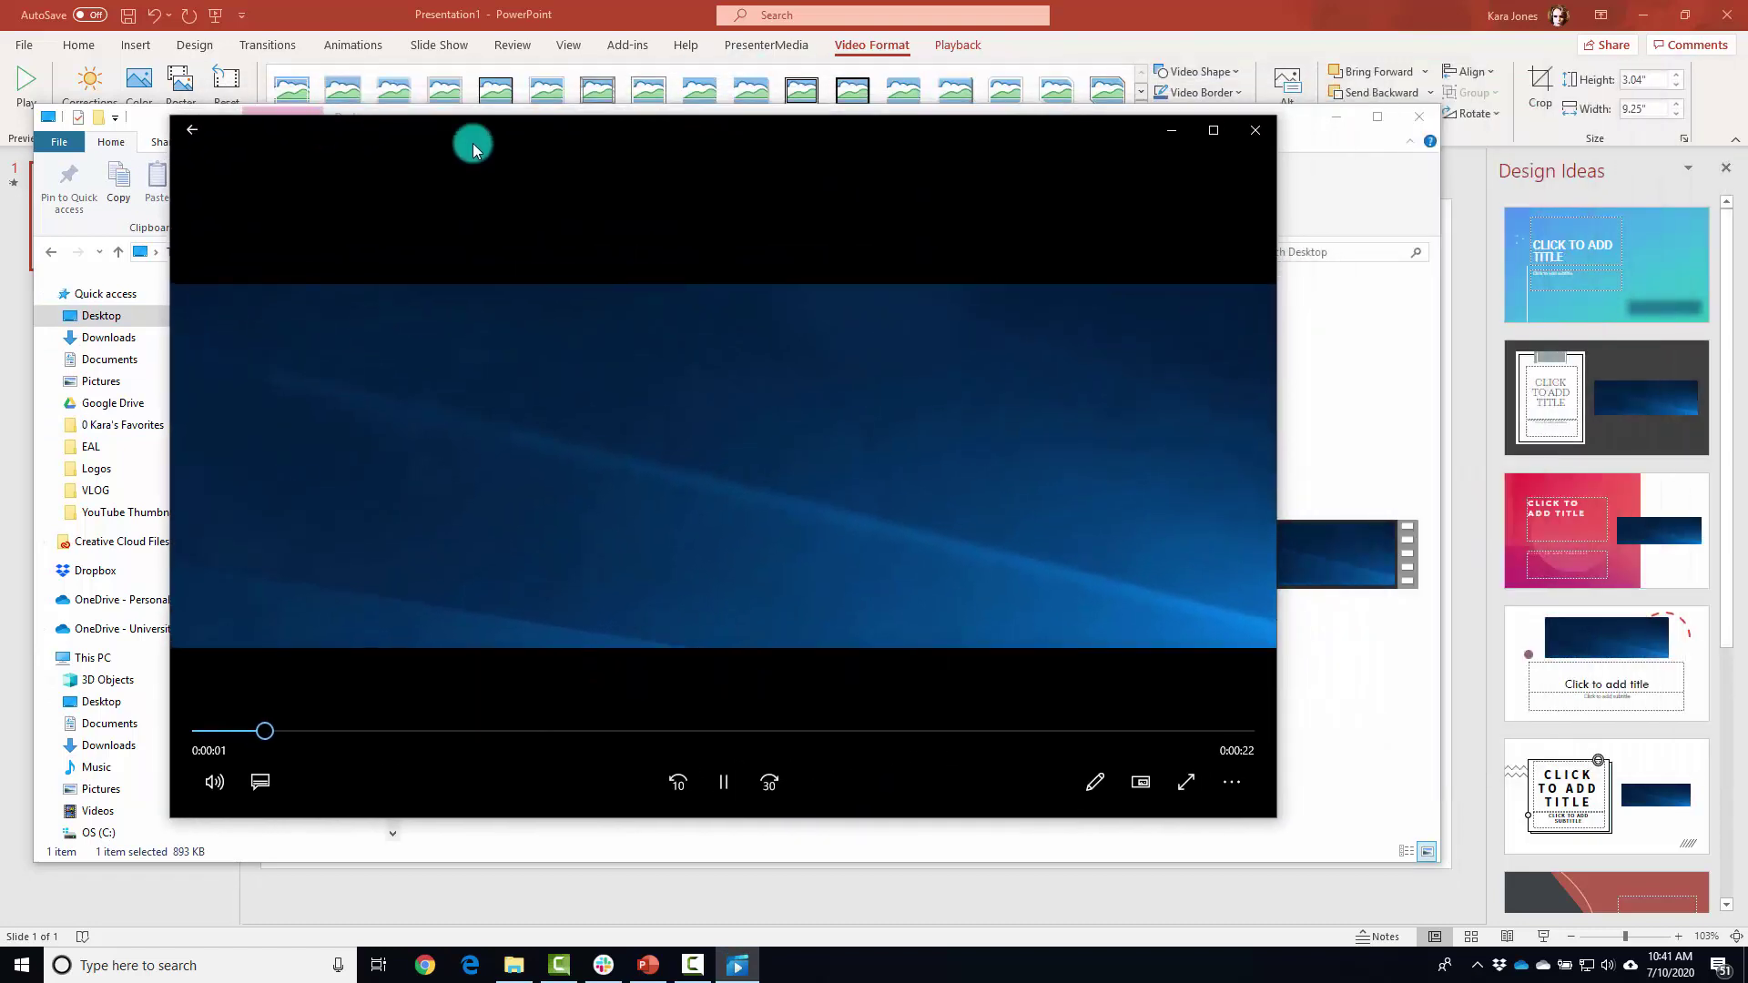
left_click(1418, 116)
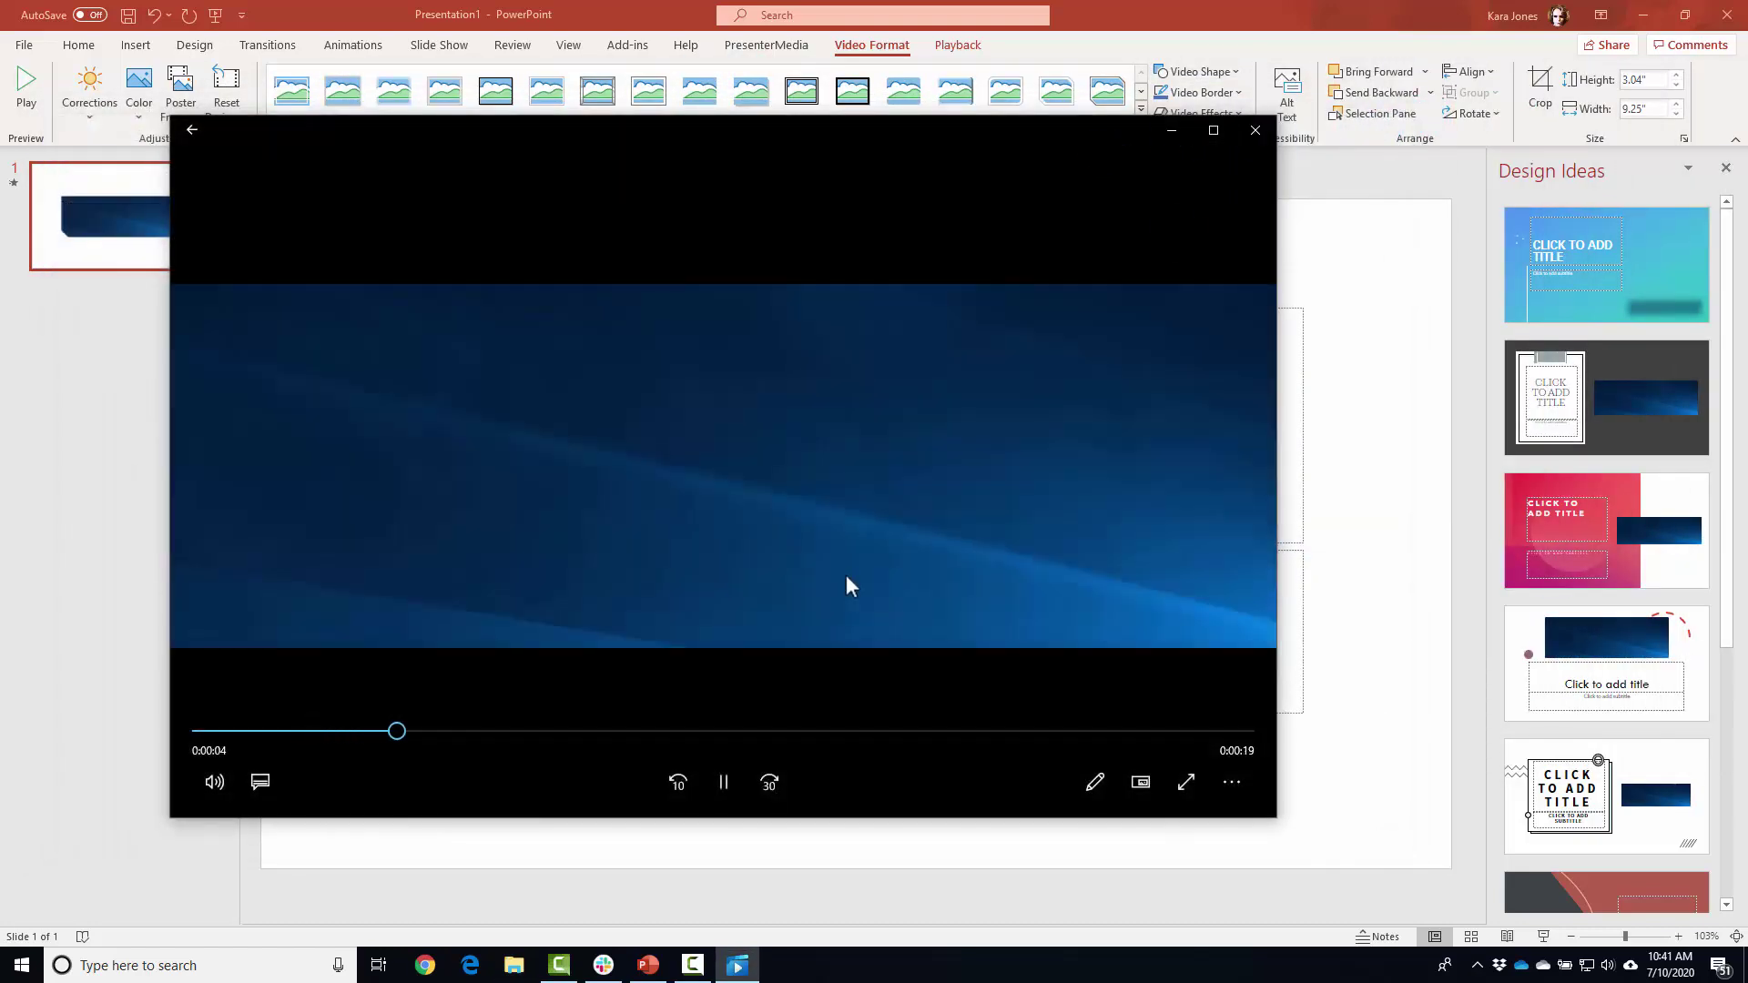
Pause Media1 at 00:05 in Movies & TV and close the player.
left_click(722, 781)
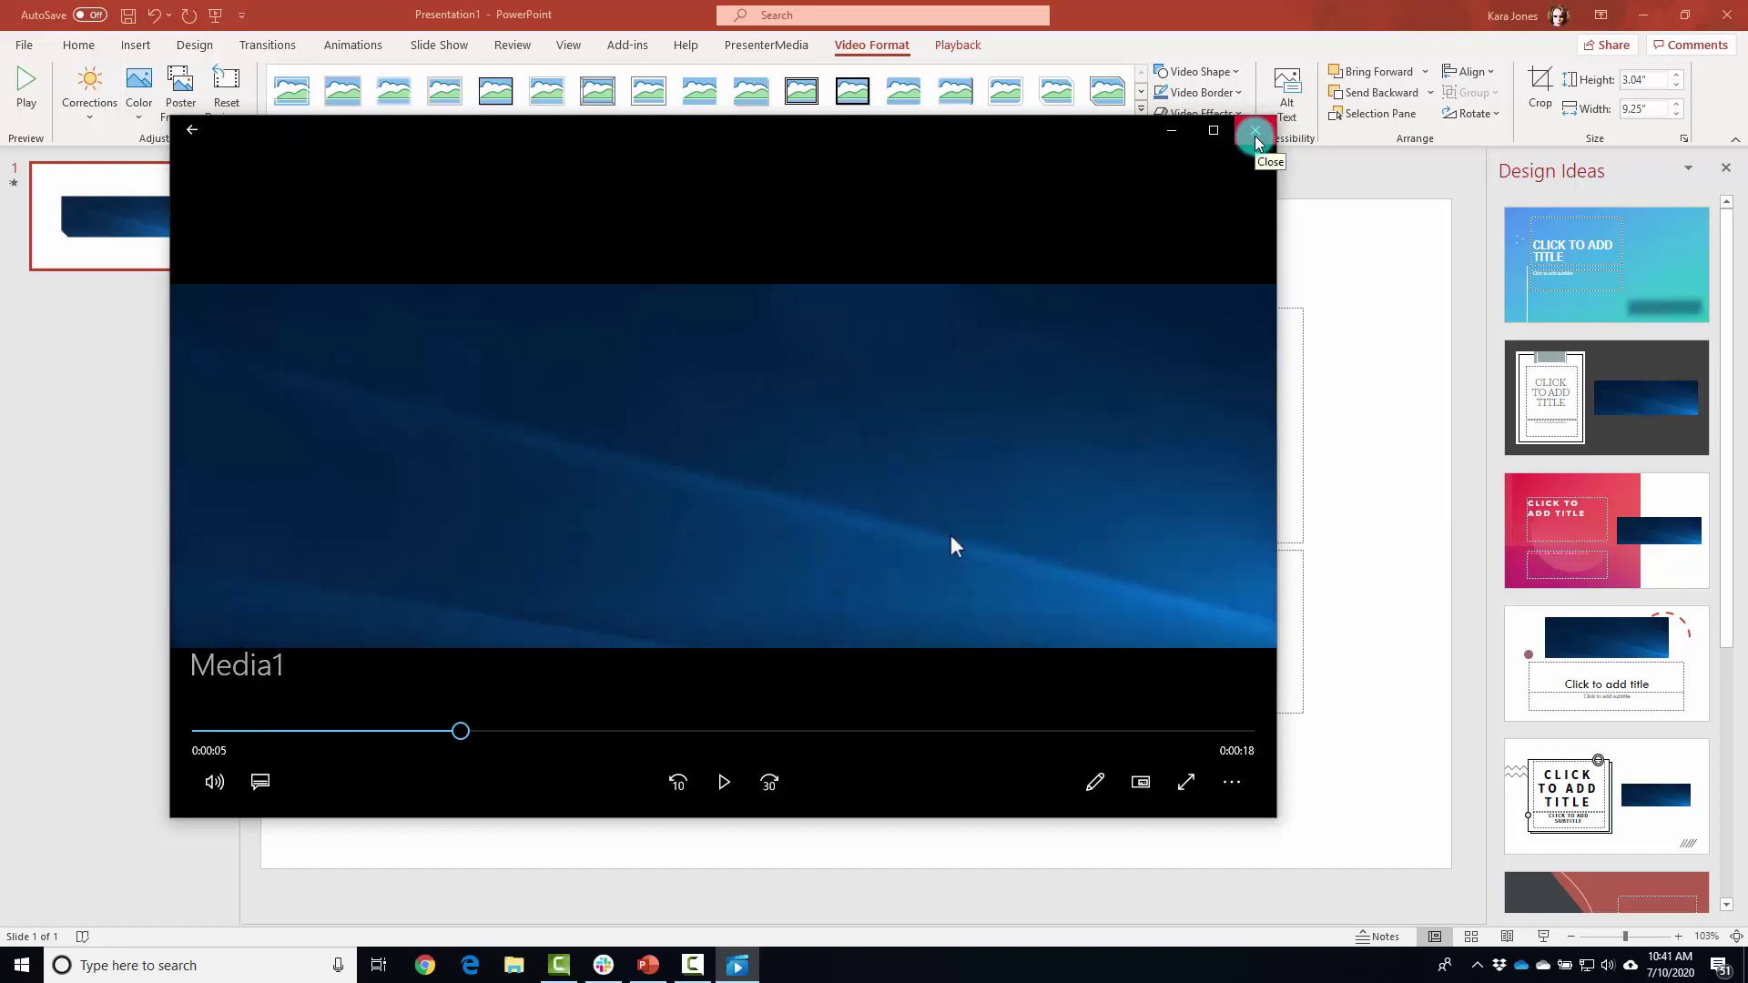
left_click(1255, 136)
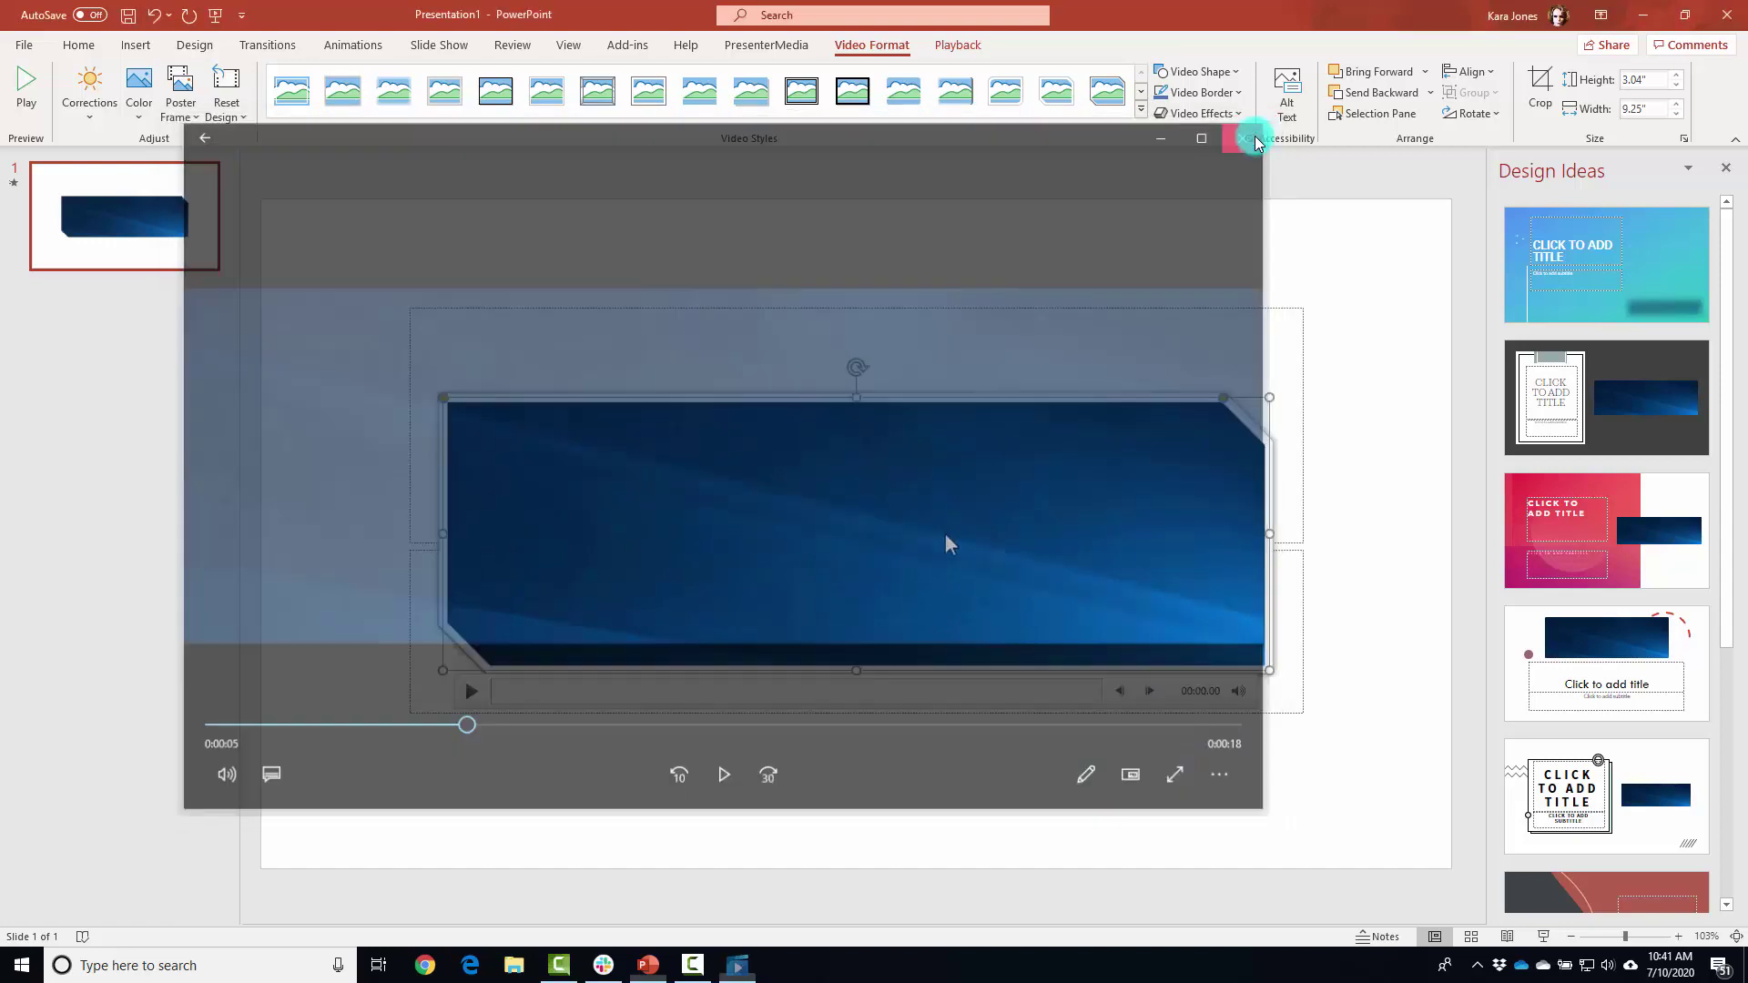